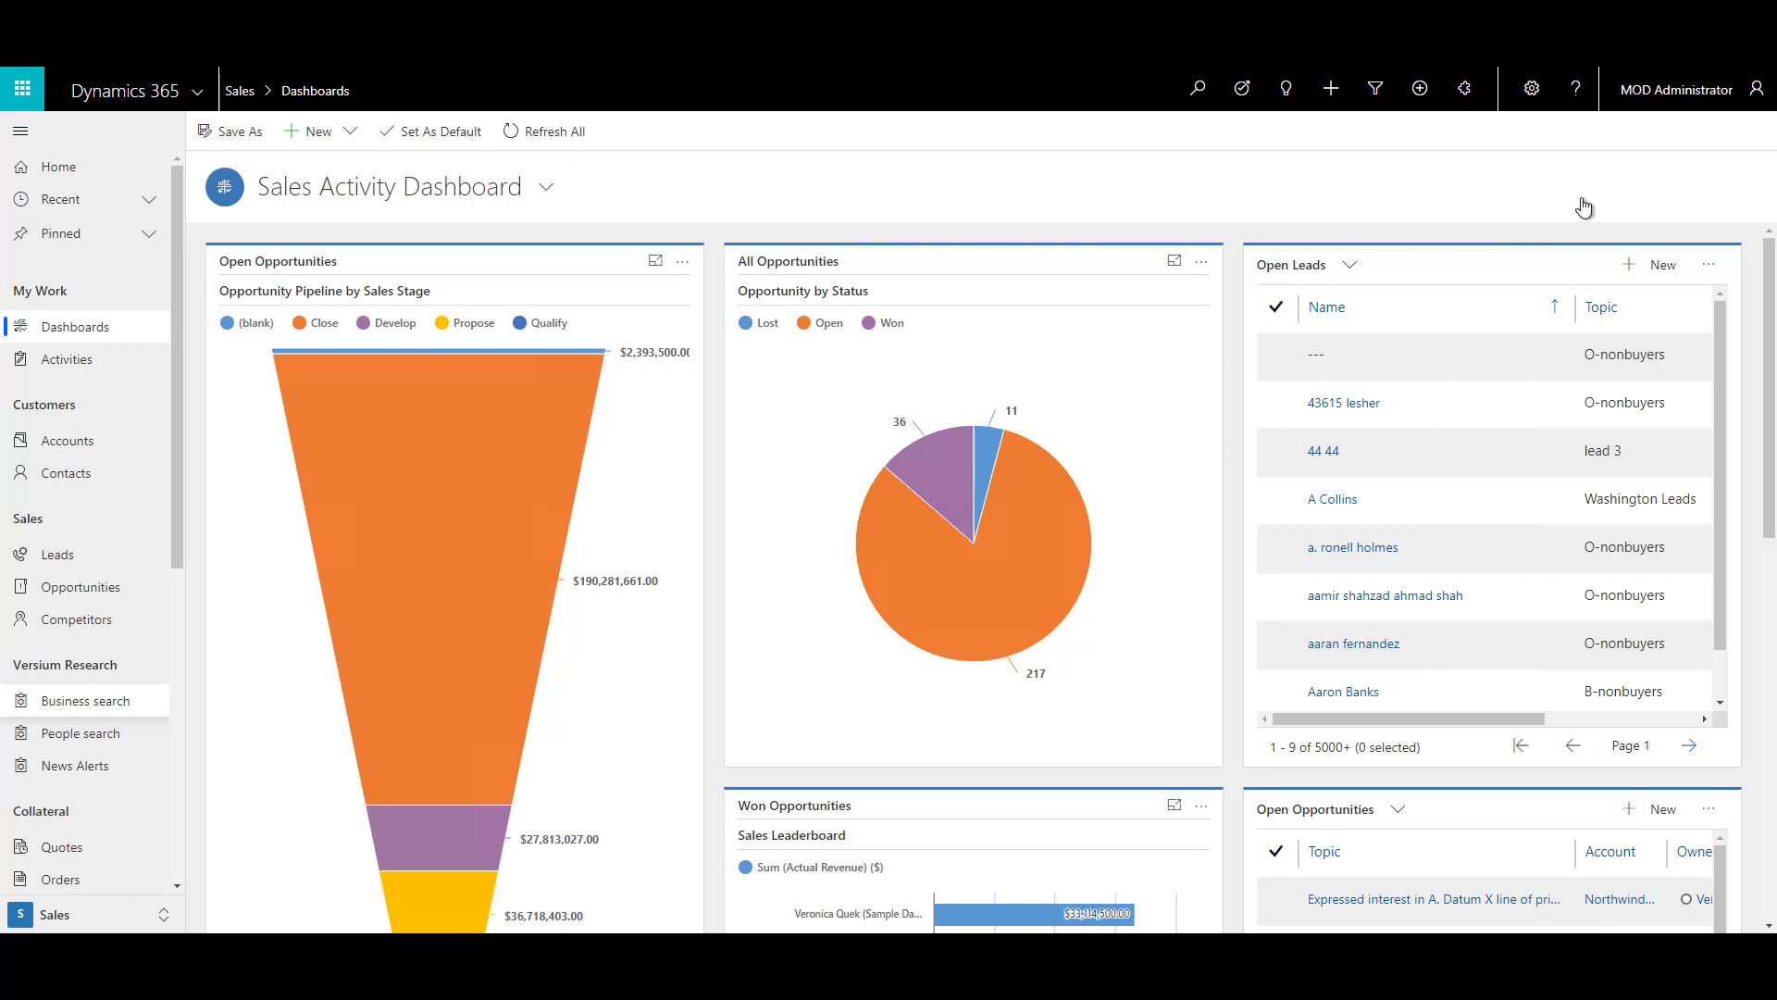
# Turn on 'Use folder-level tracking for Exchange folders' in the system Email Configuration Settings and save.
pyautogui.click(1532, 93)
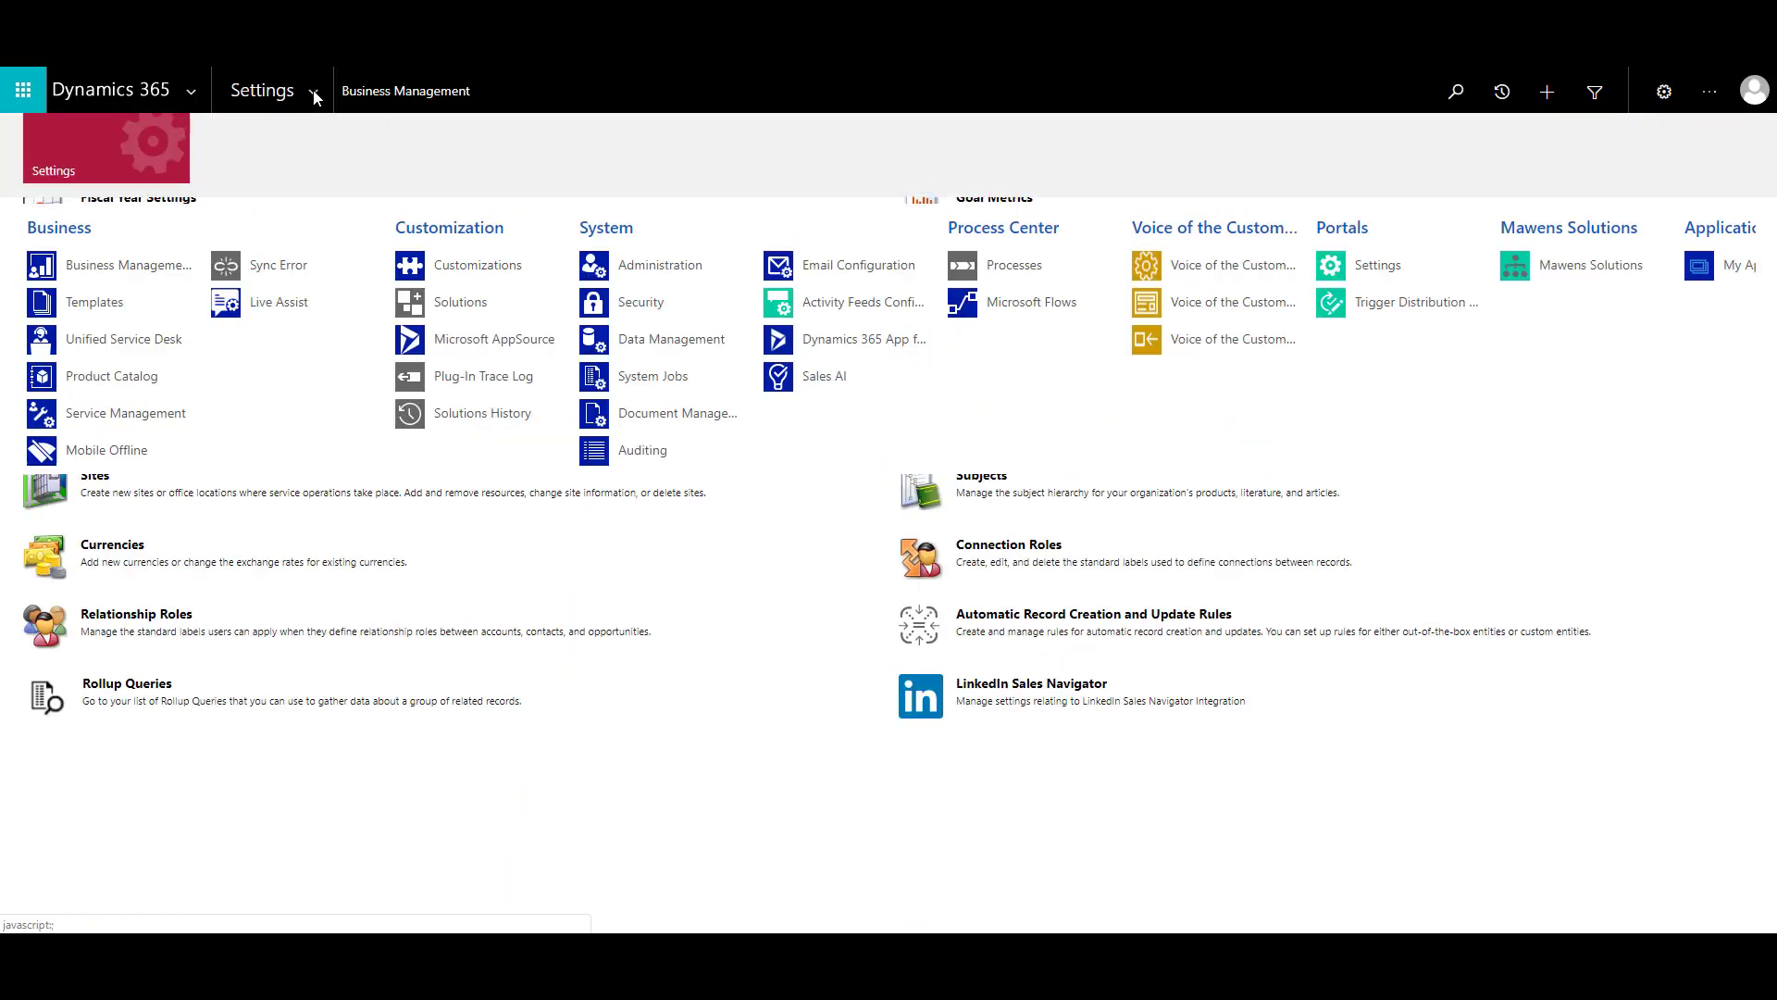
pyautogui.click(841, 267)
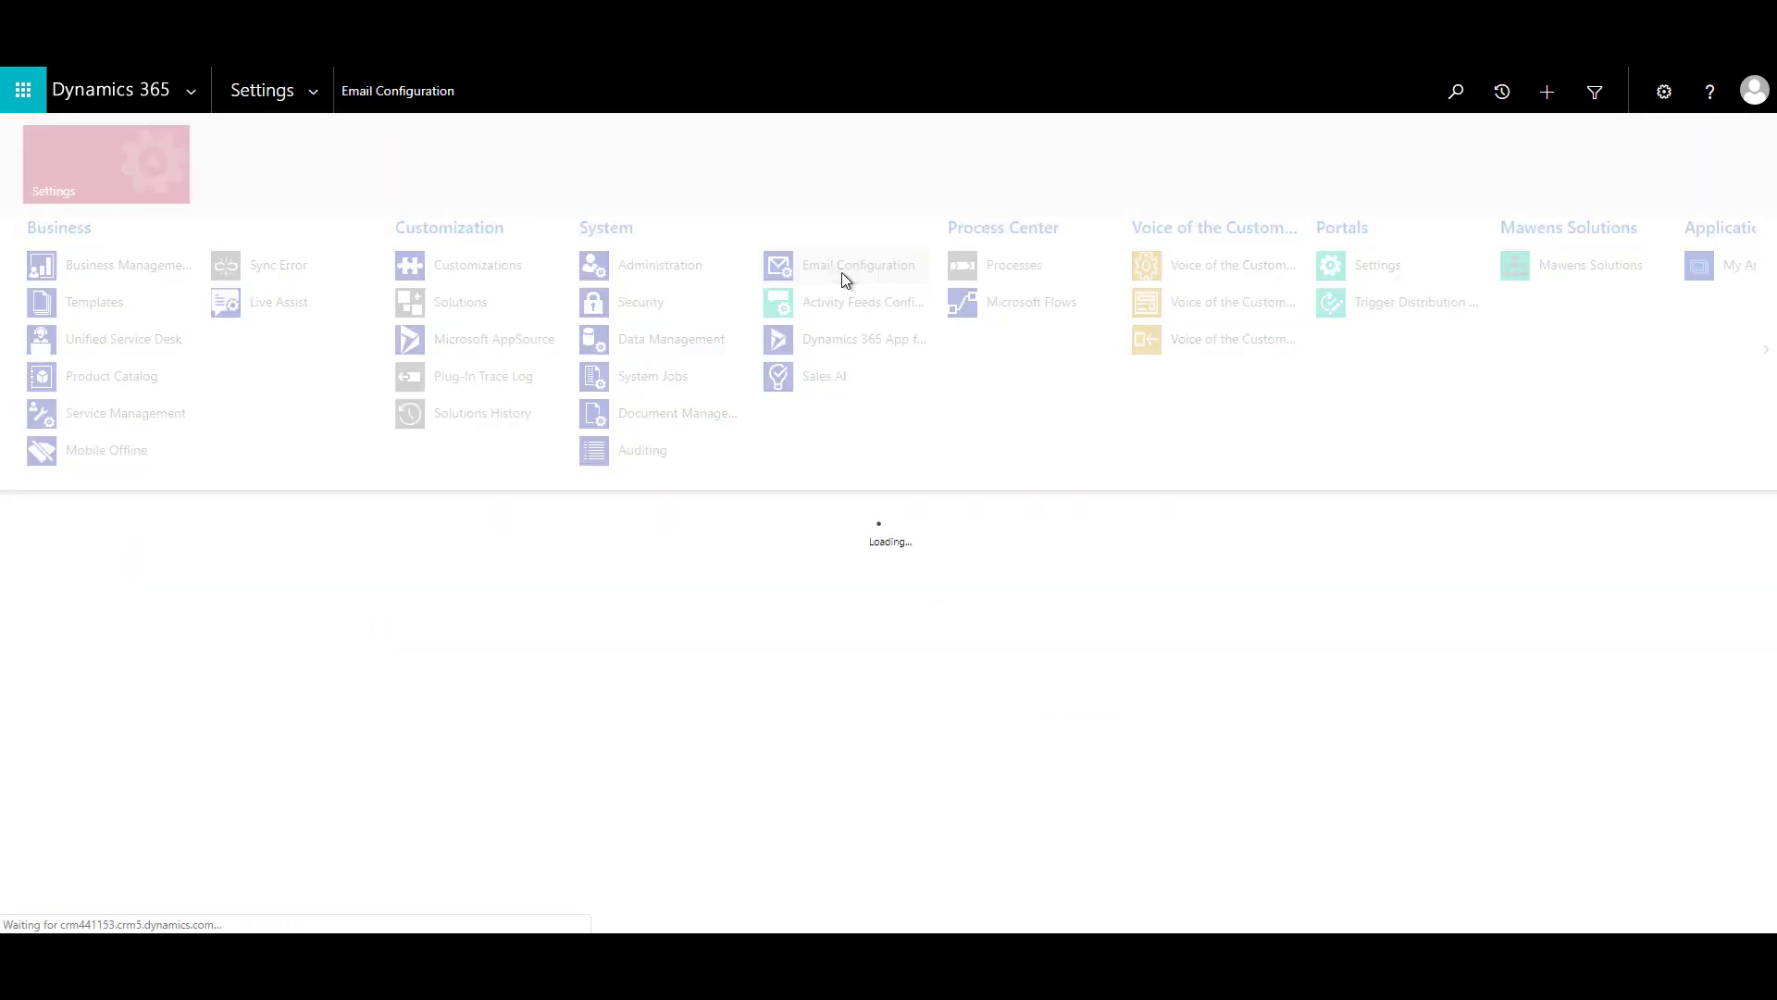
pyautogui.click(1033, 272)
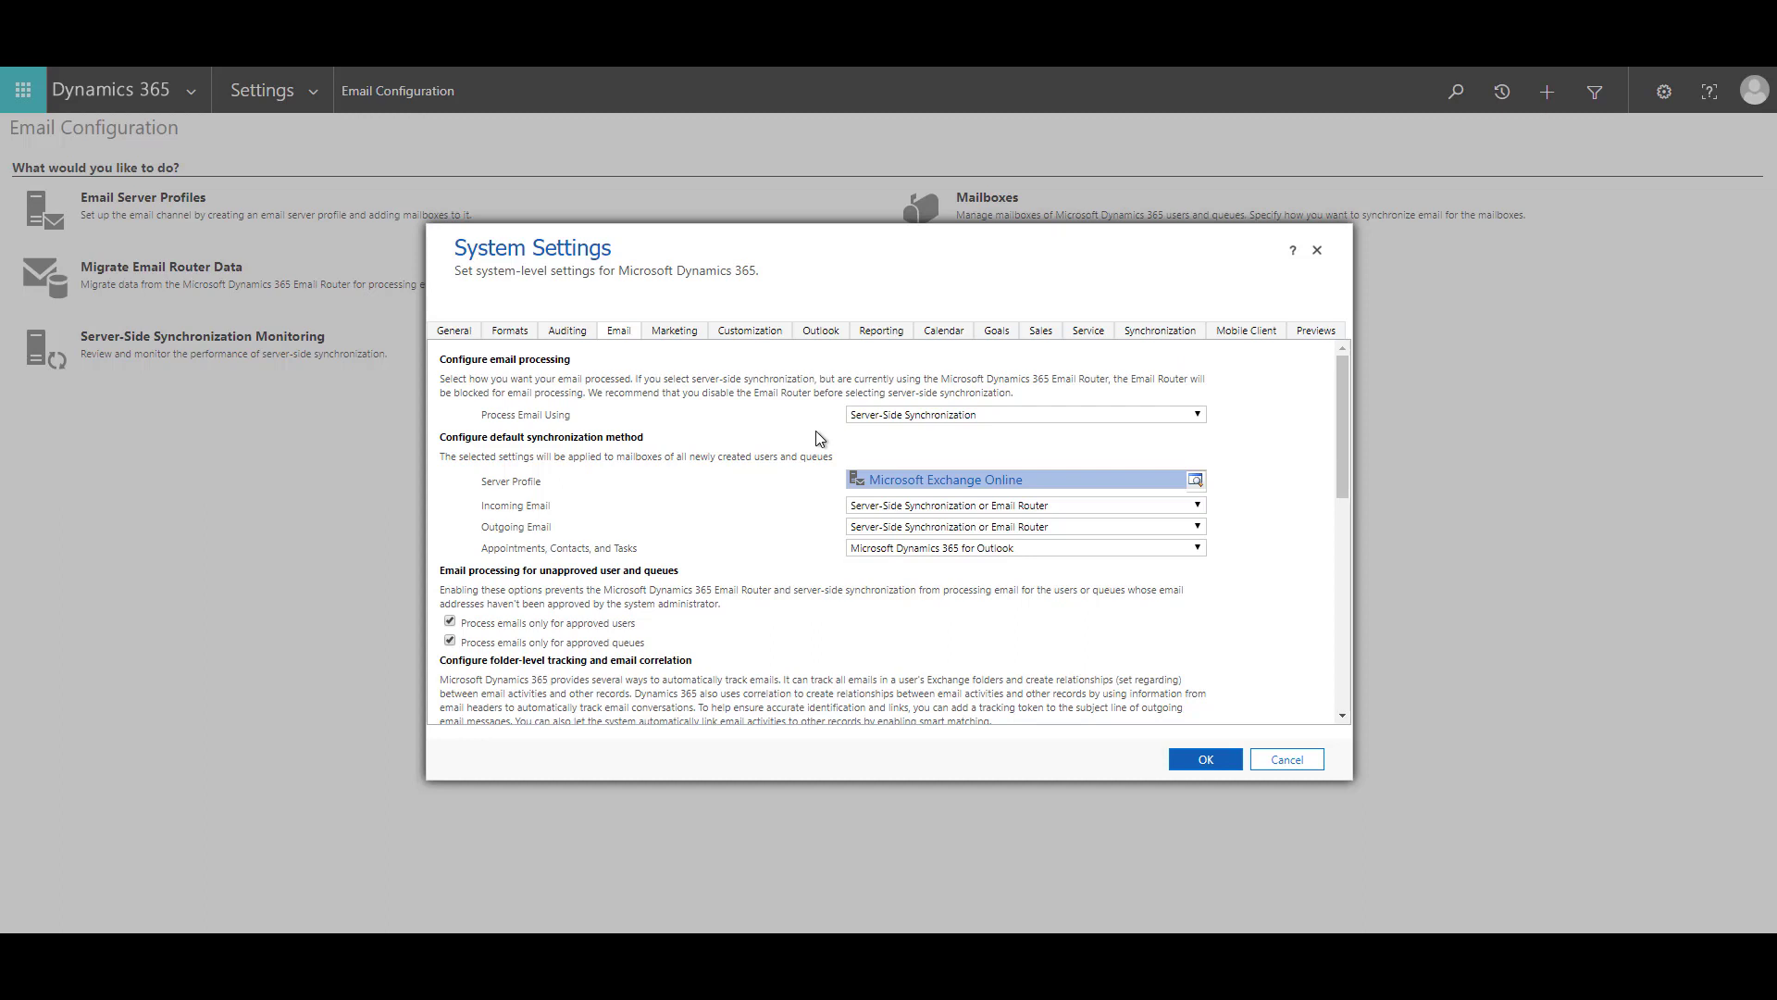
pyautogui.scroll(-1, 816, 481)
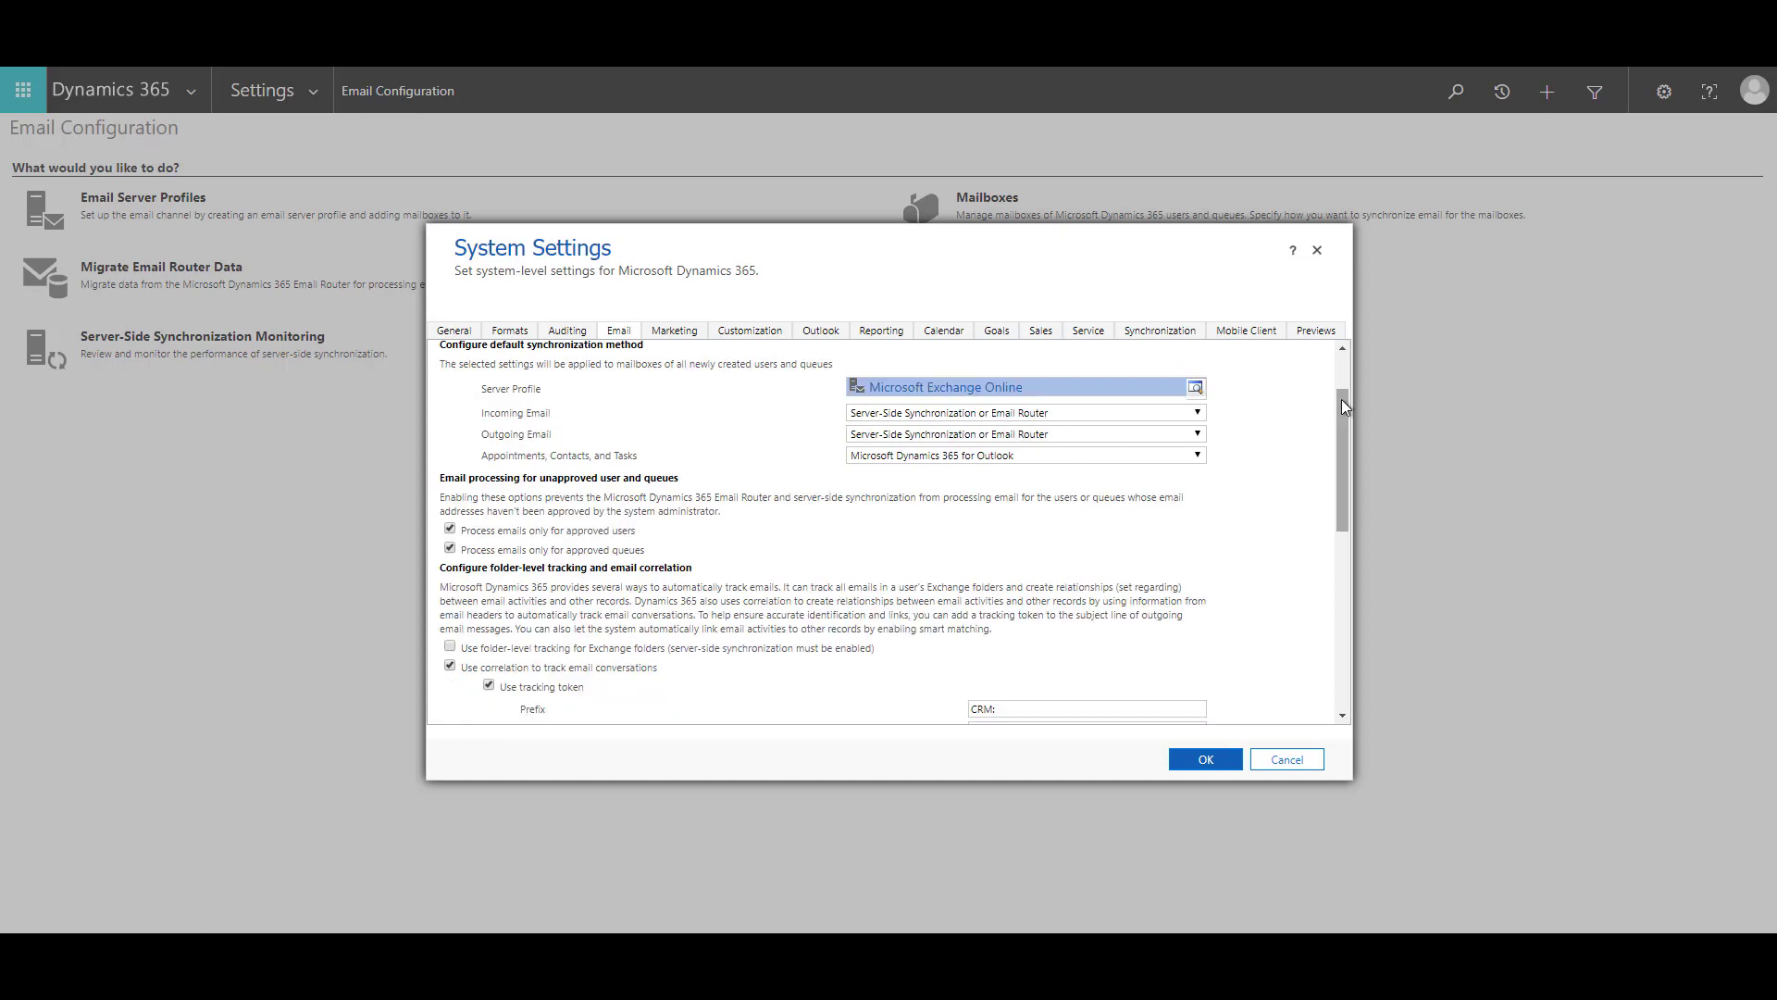
pyautogui.moveTo(1341, 398); pyautogui.dragTo(1352, 460)
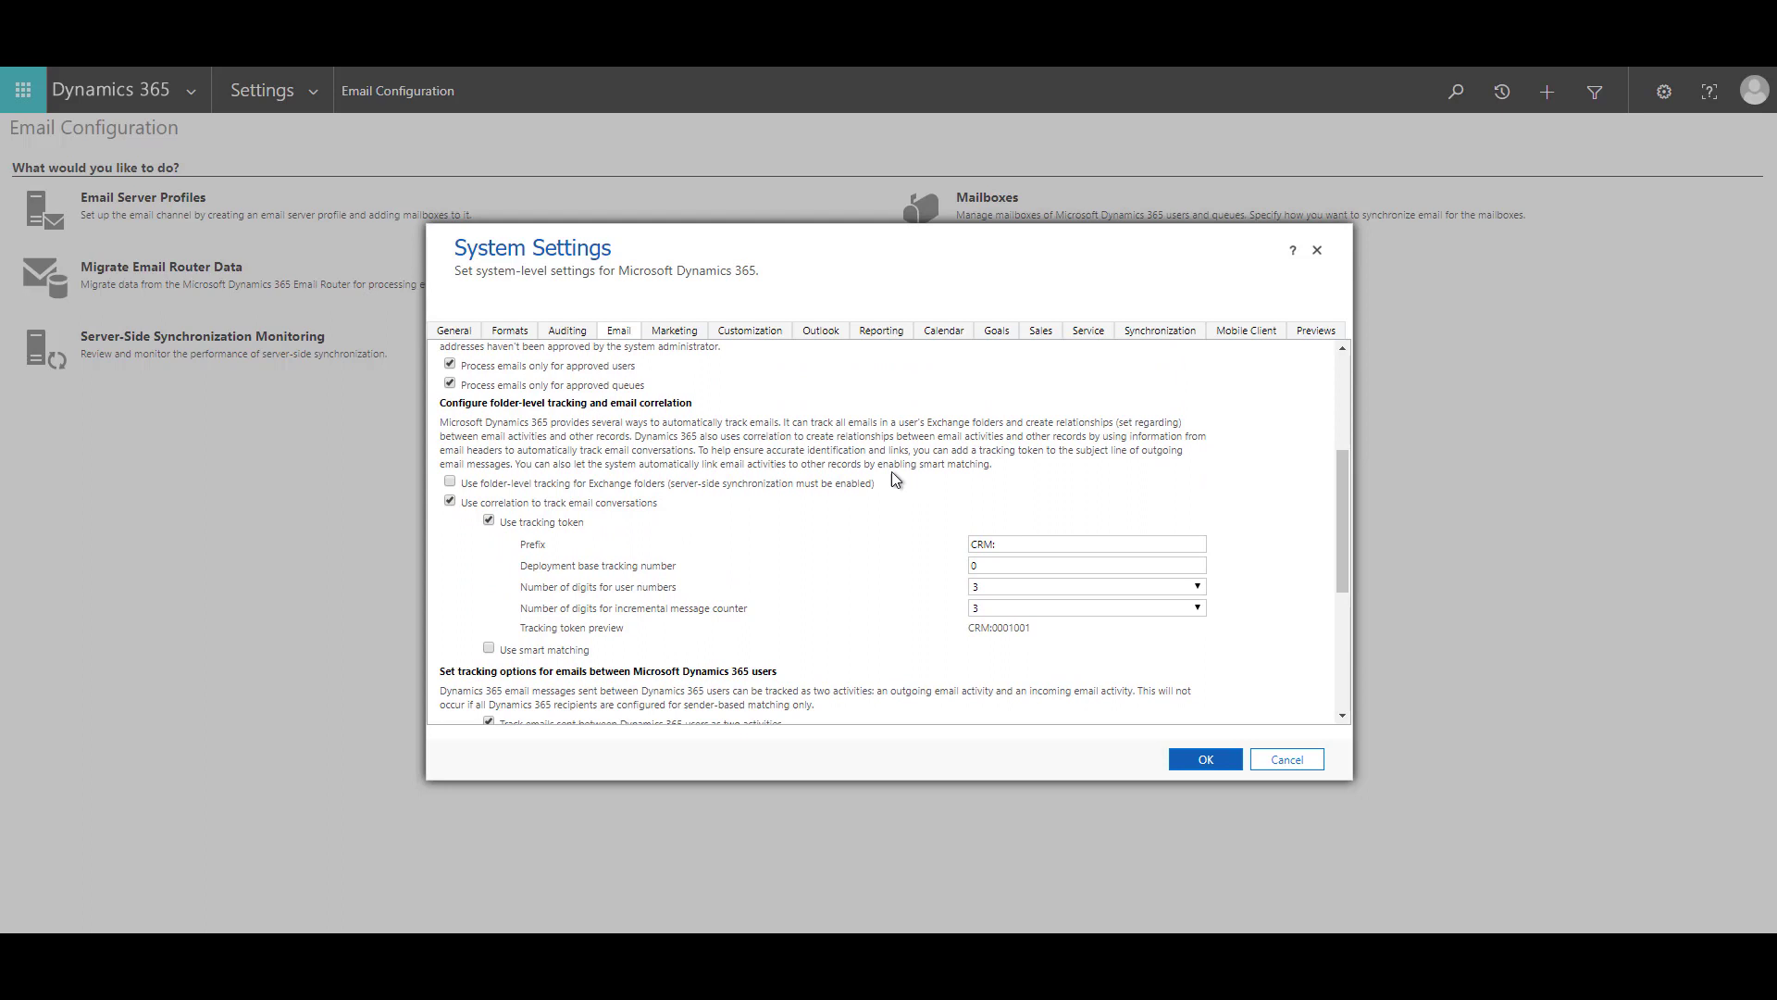
pyautogui.click(489, 517)
pyautogui.click(451, 482)
pyautogui.click(1214, 765)
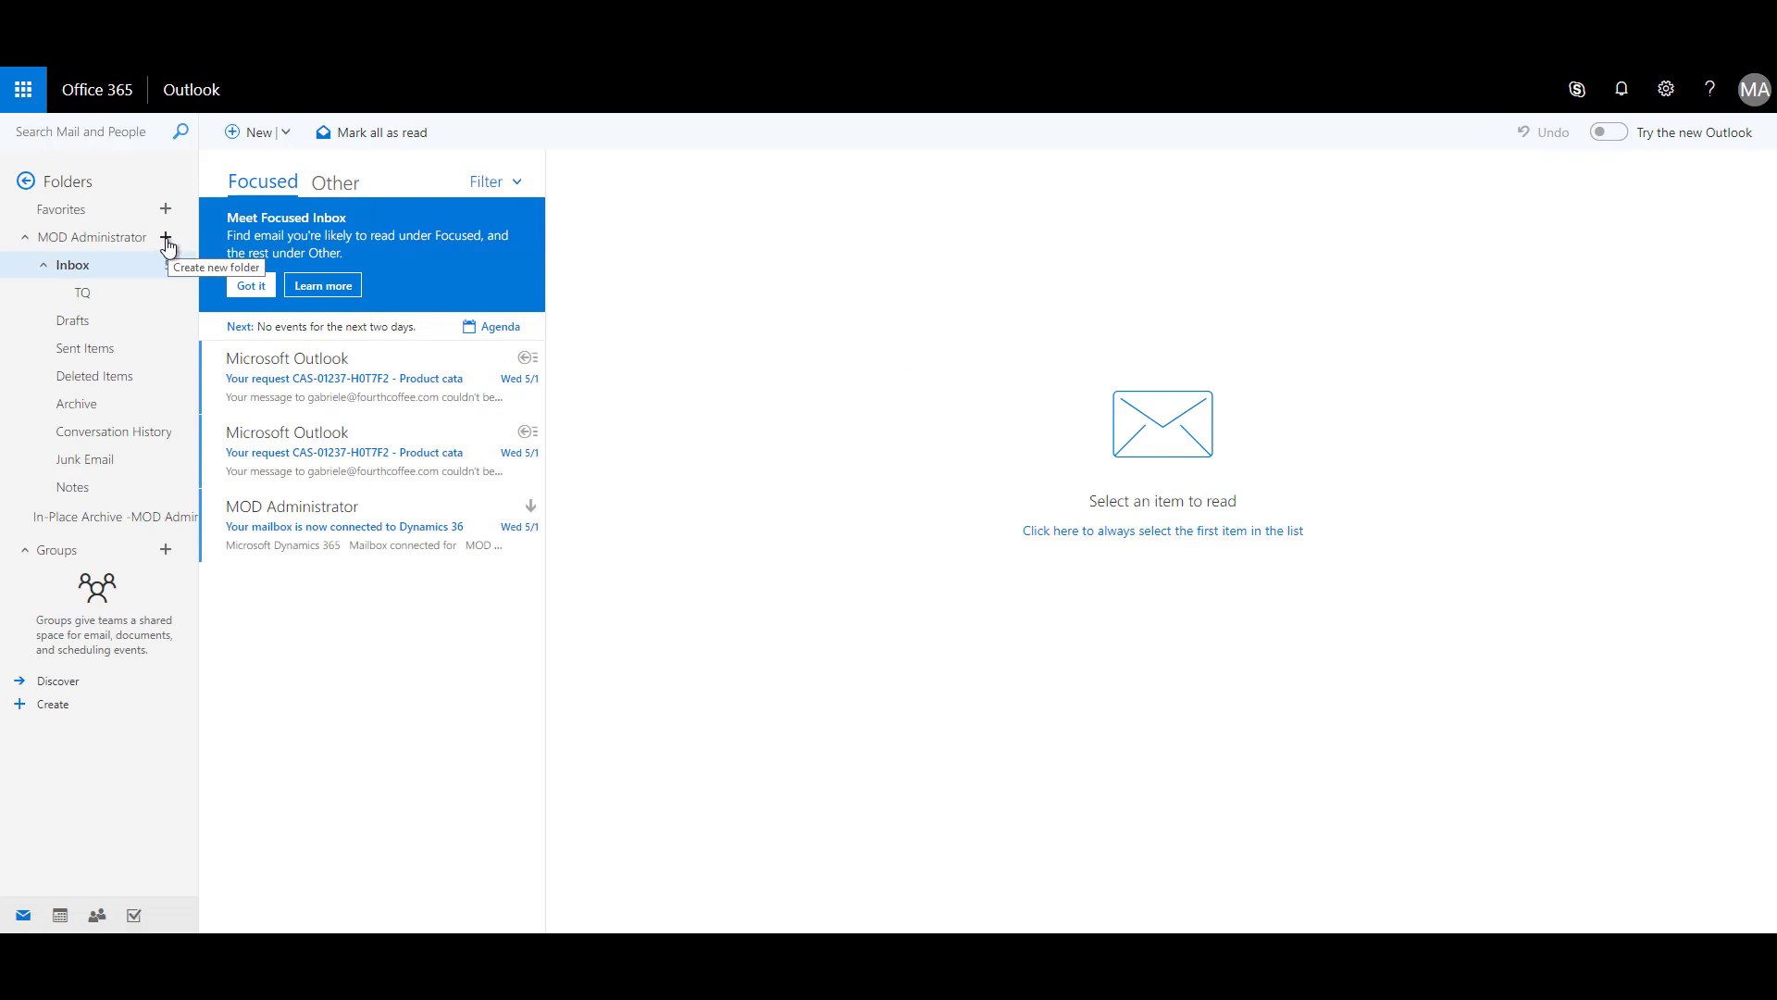
# Create a mail folder named after the contact, move it under Inbox, and open it.
pyautogui.click(167, 242)
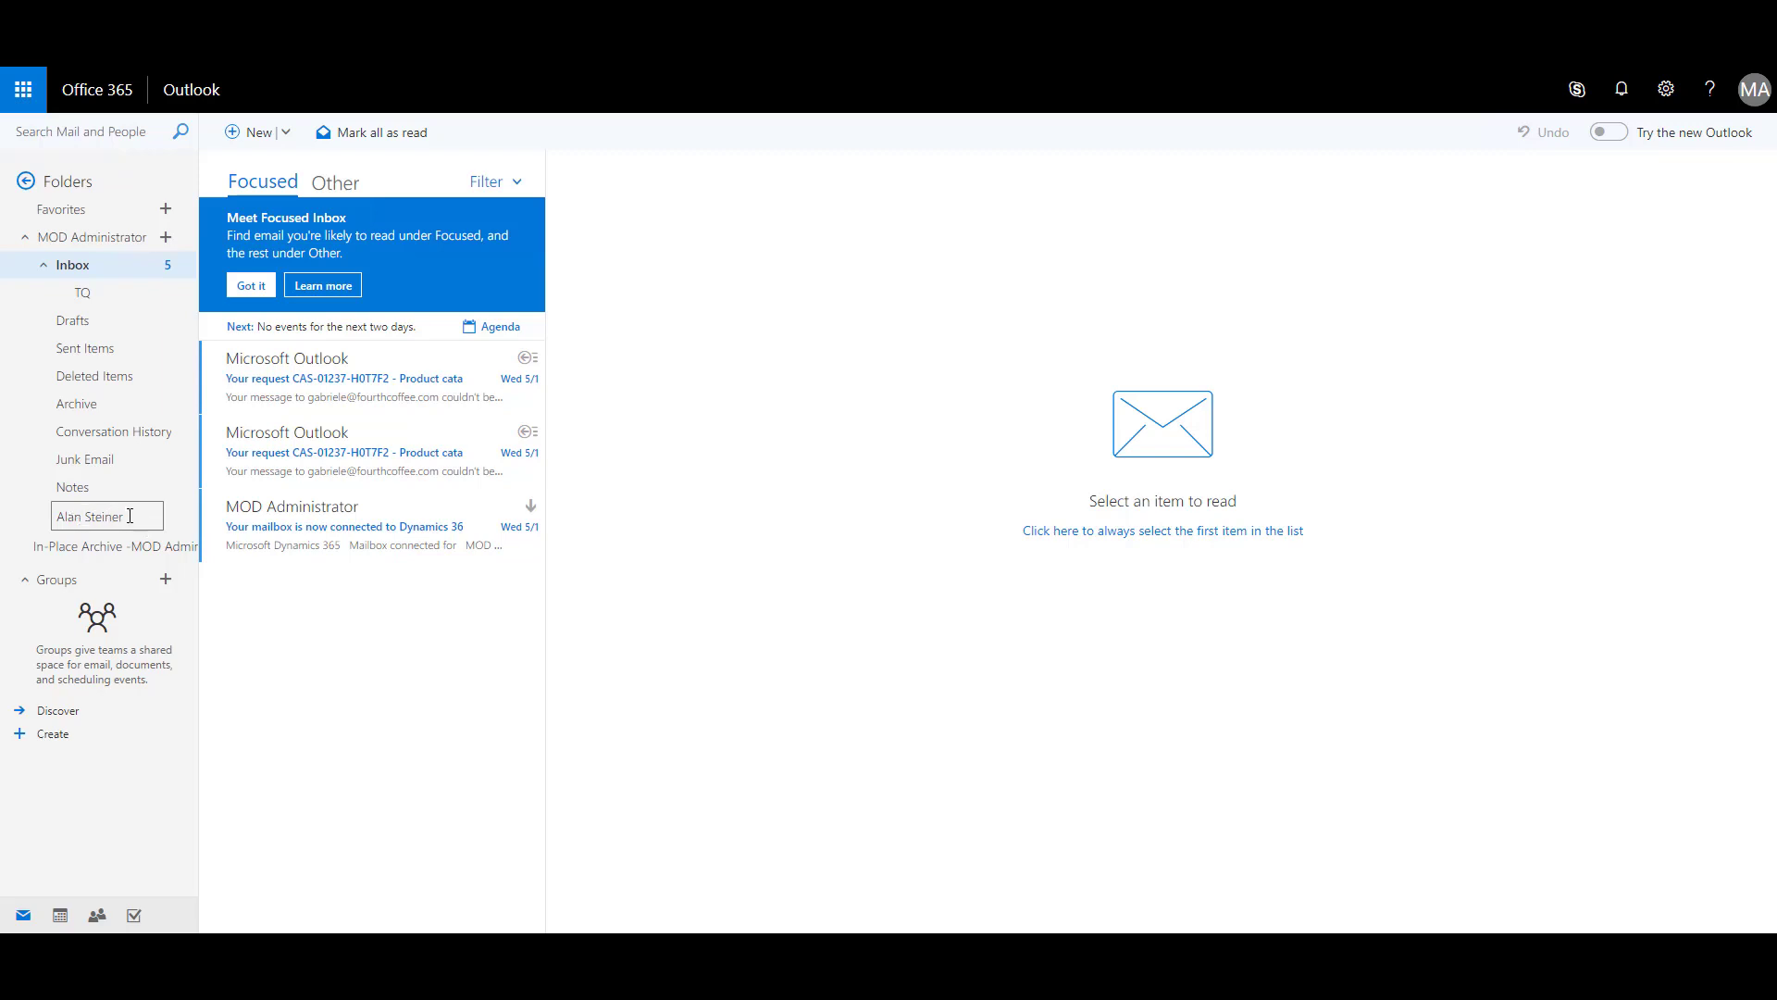
pyautogui.click(241, 609)
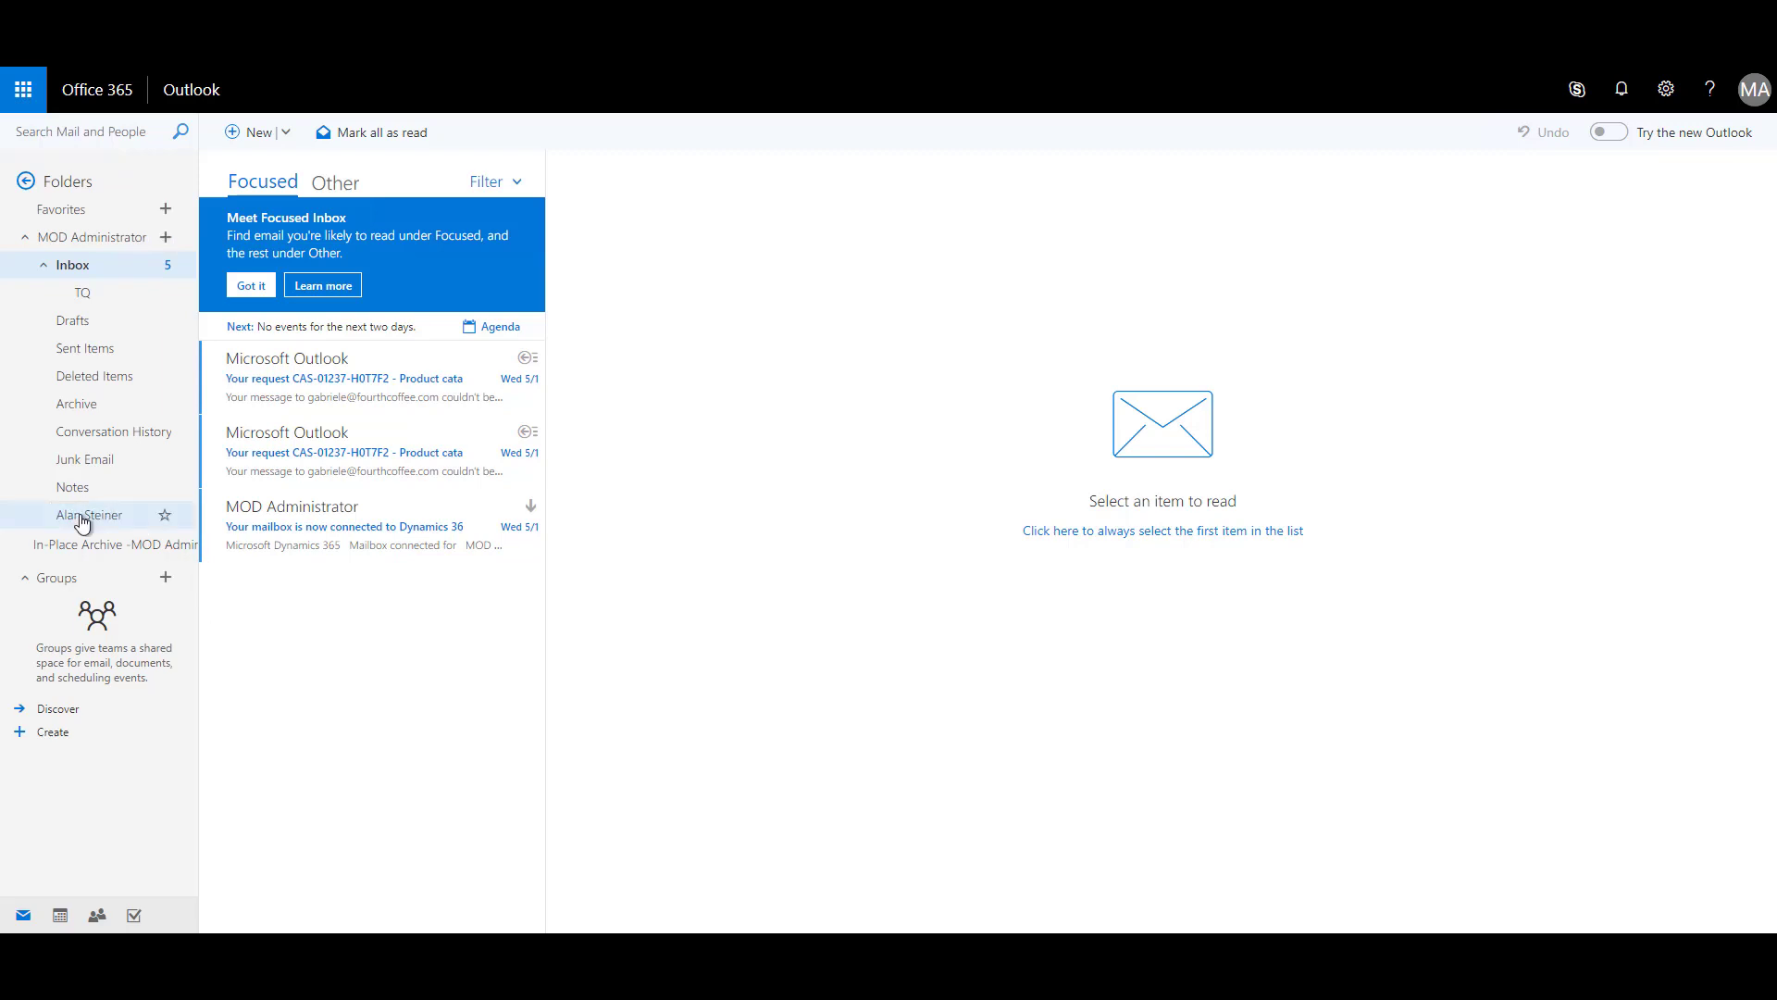
pyautogui.moveTo(84, 523); pyautogui.dragTo(110, 275)
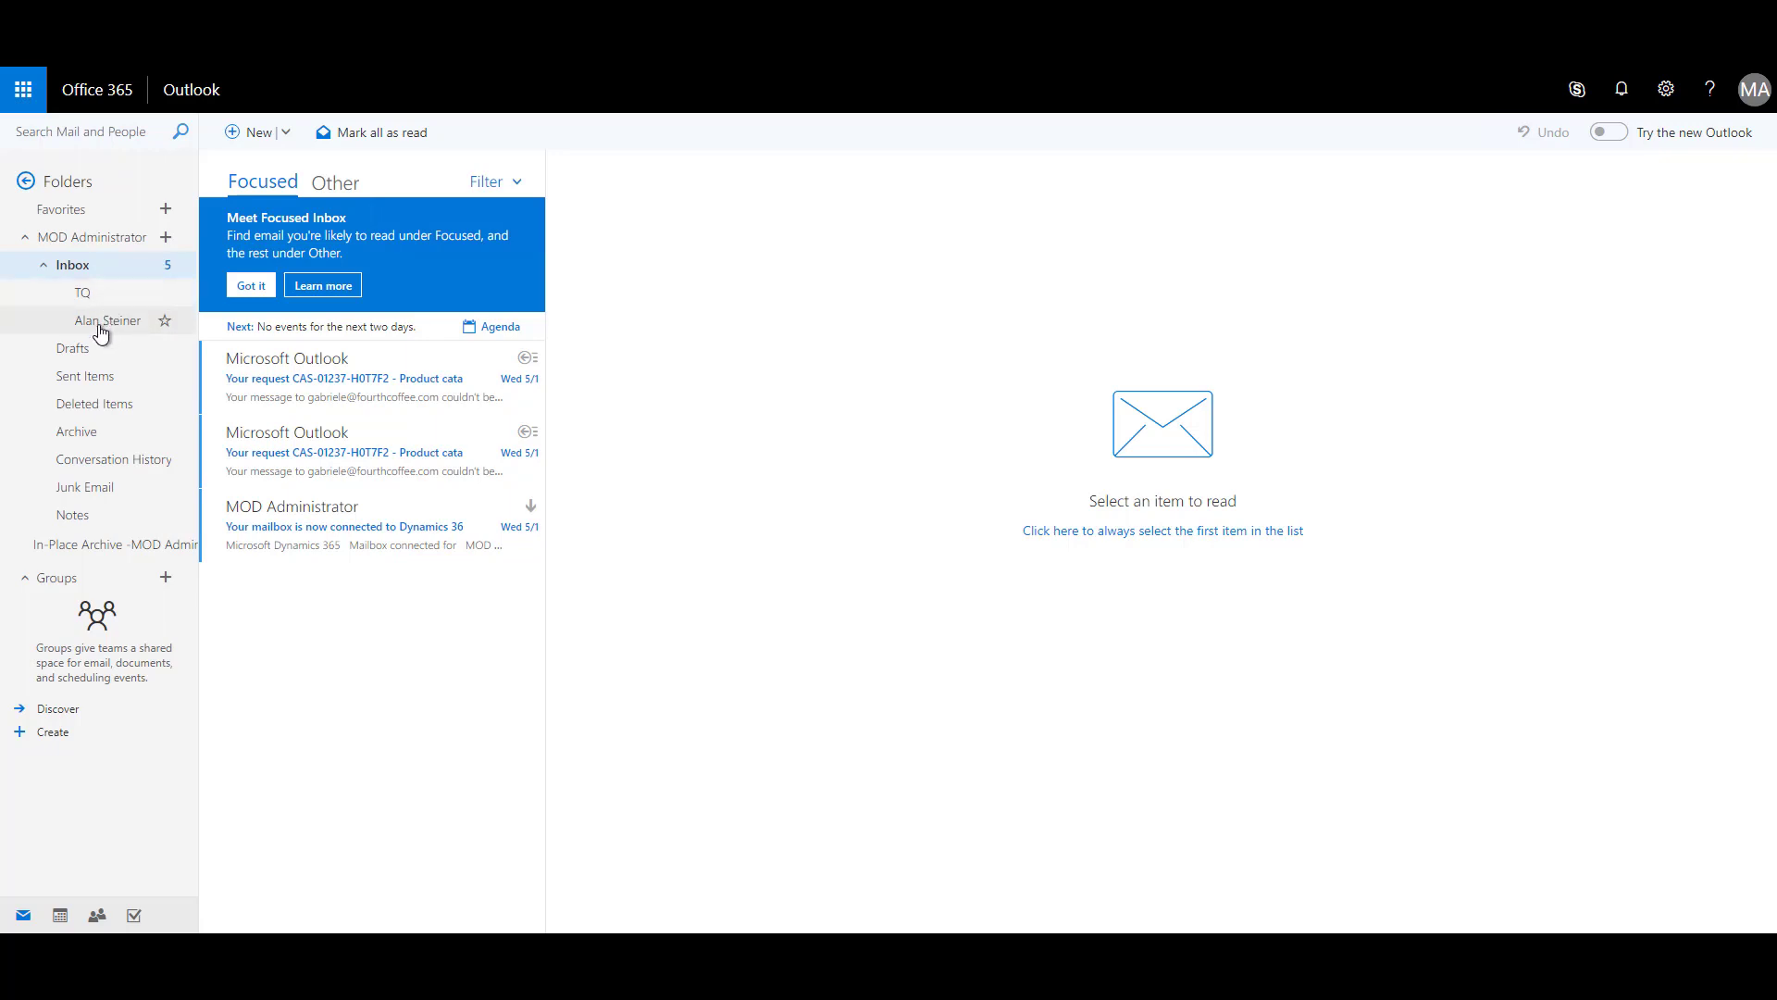
pyautogui.click(107, 325)
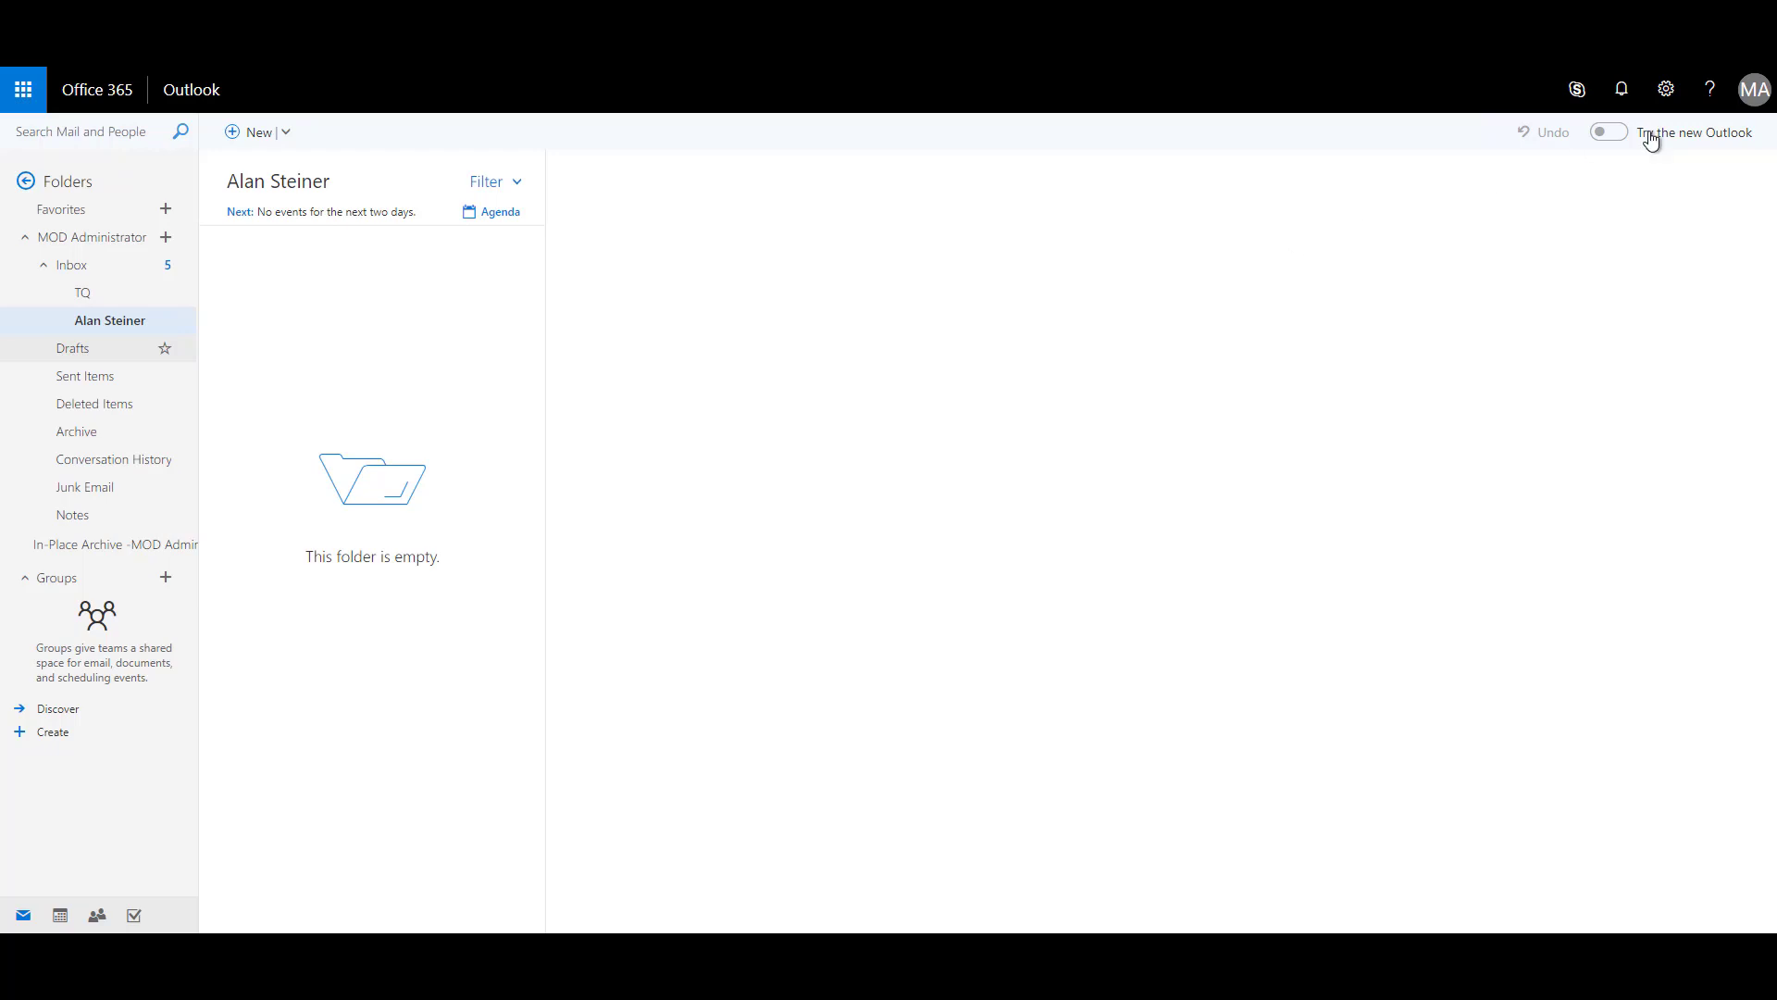
# Open the Outlook mail options at the Inbox and sweep rules page.
pyautogui.click(1666, 92)
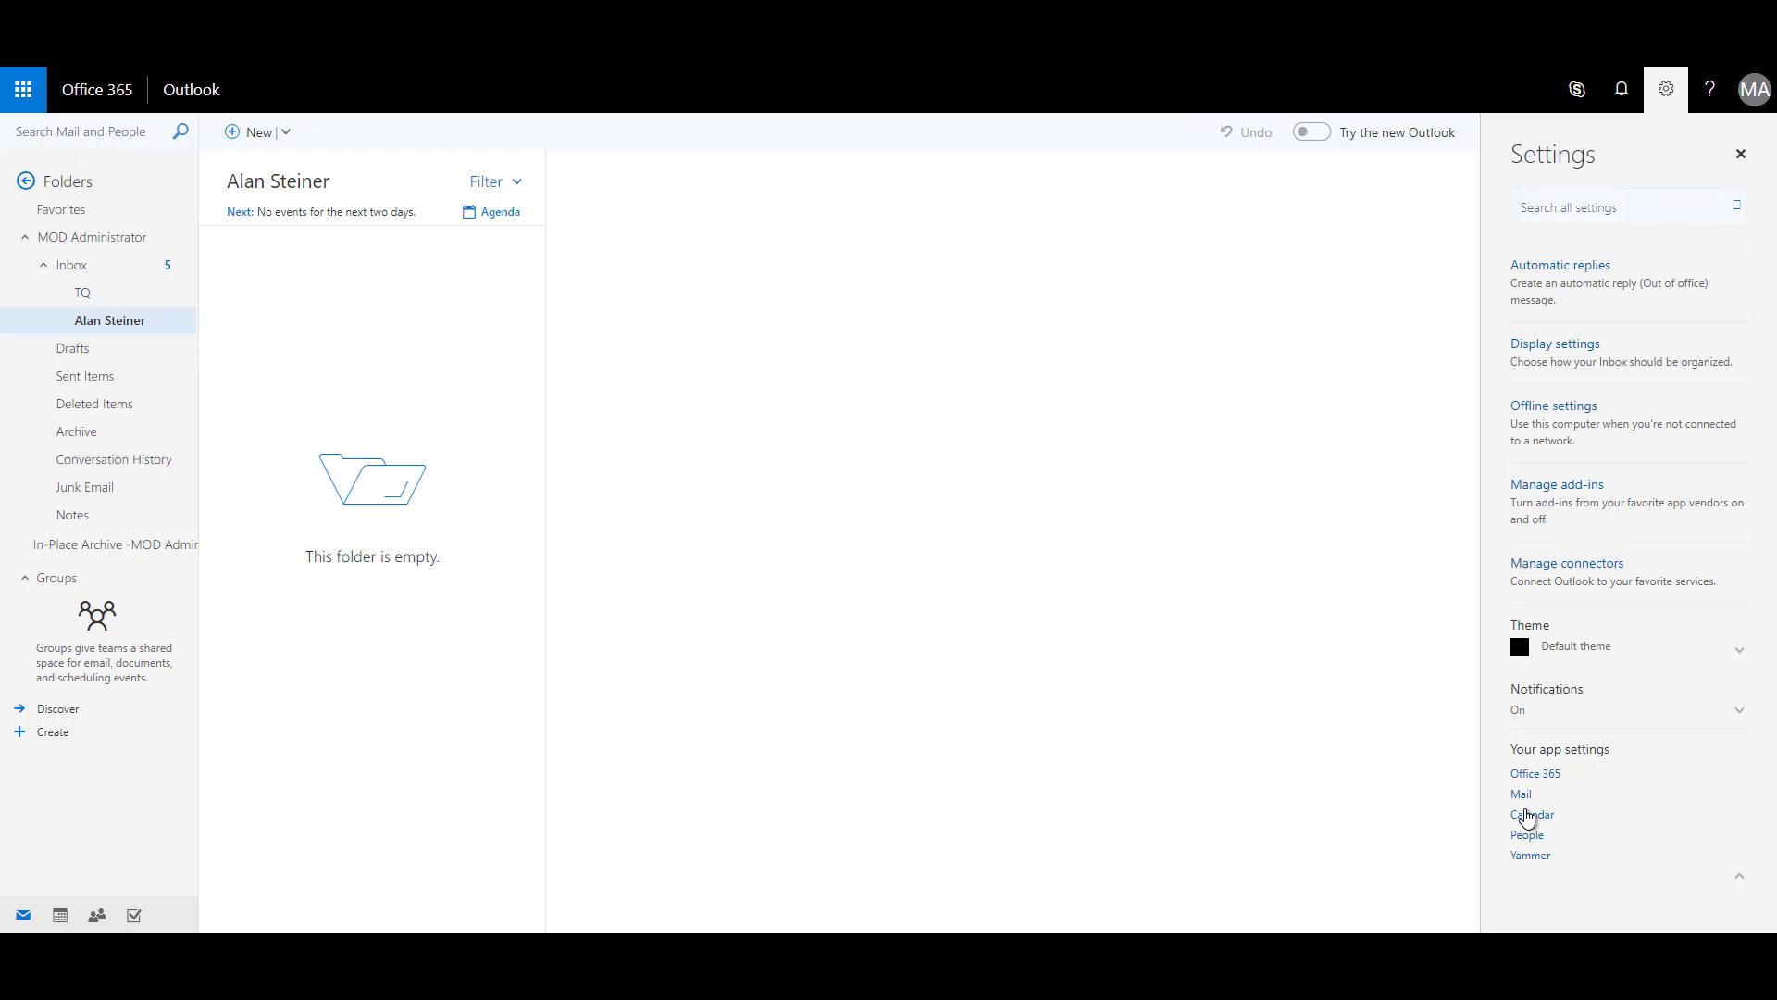
pyautogui.click(1524, 796)
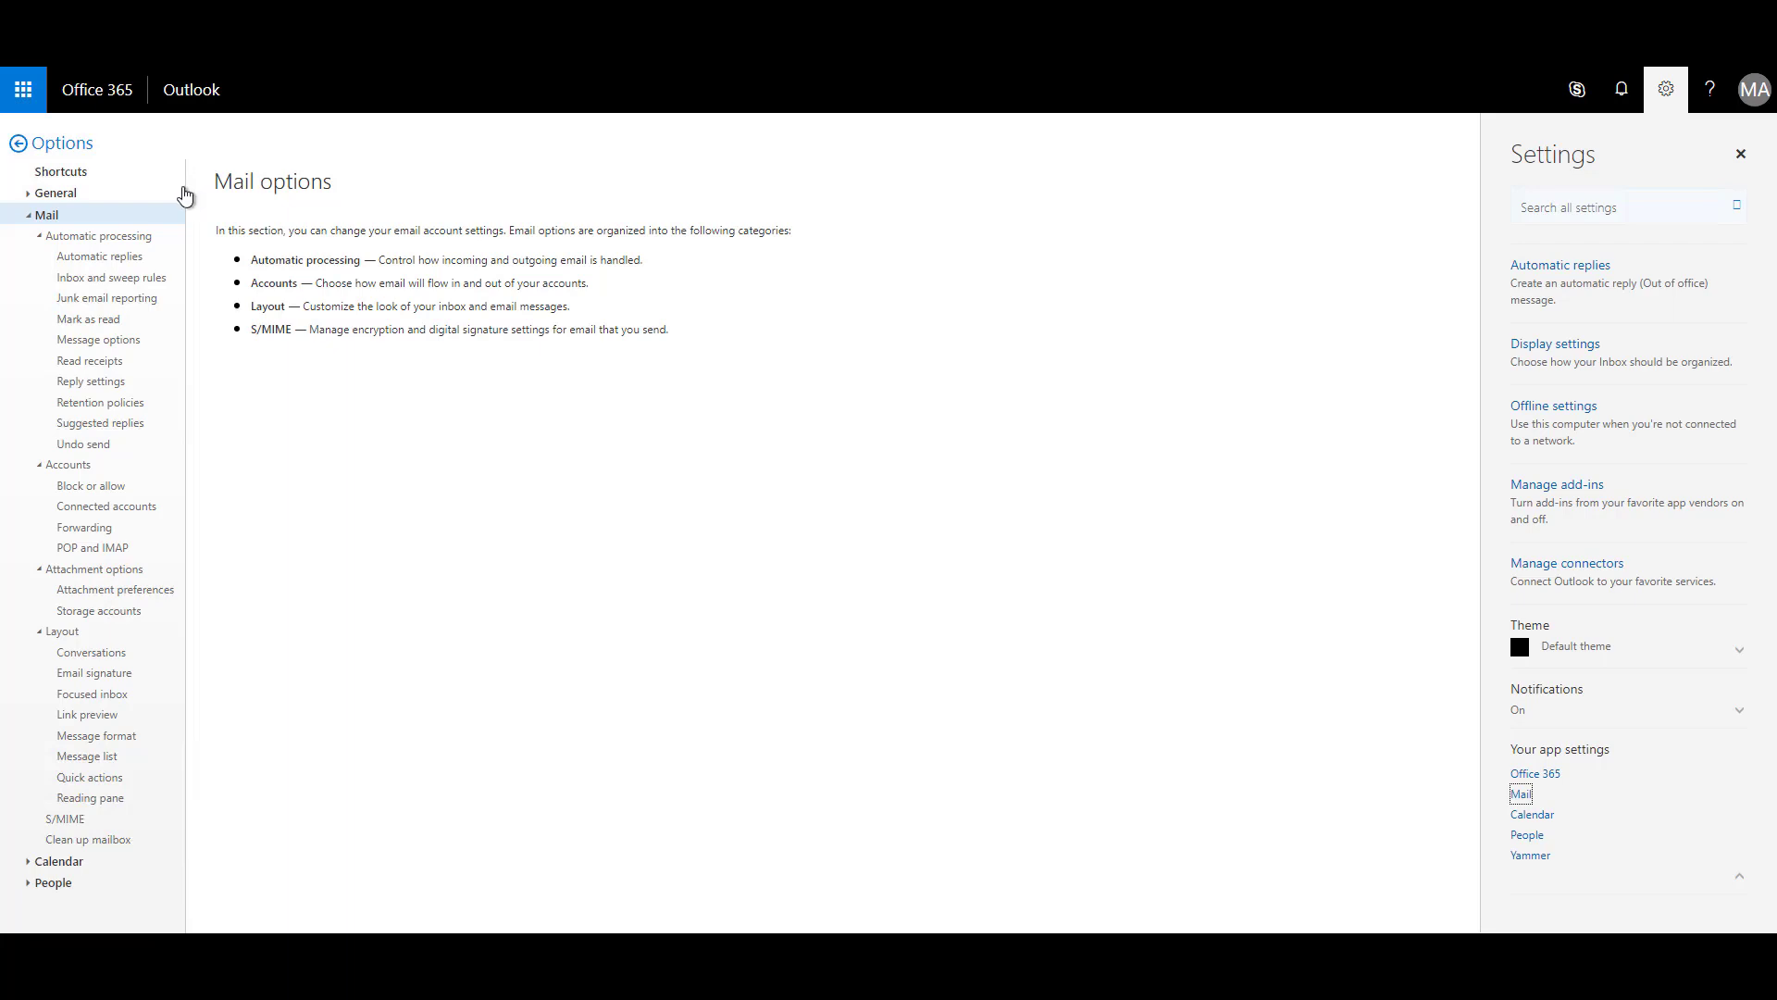
pyautogui.click(128, 287)
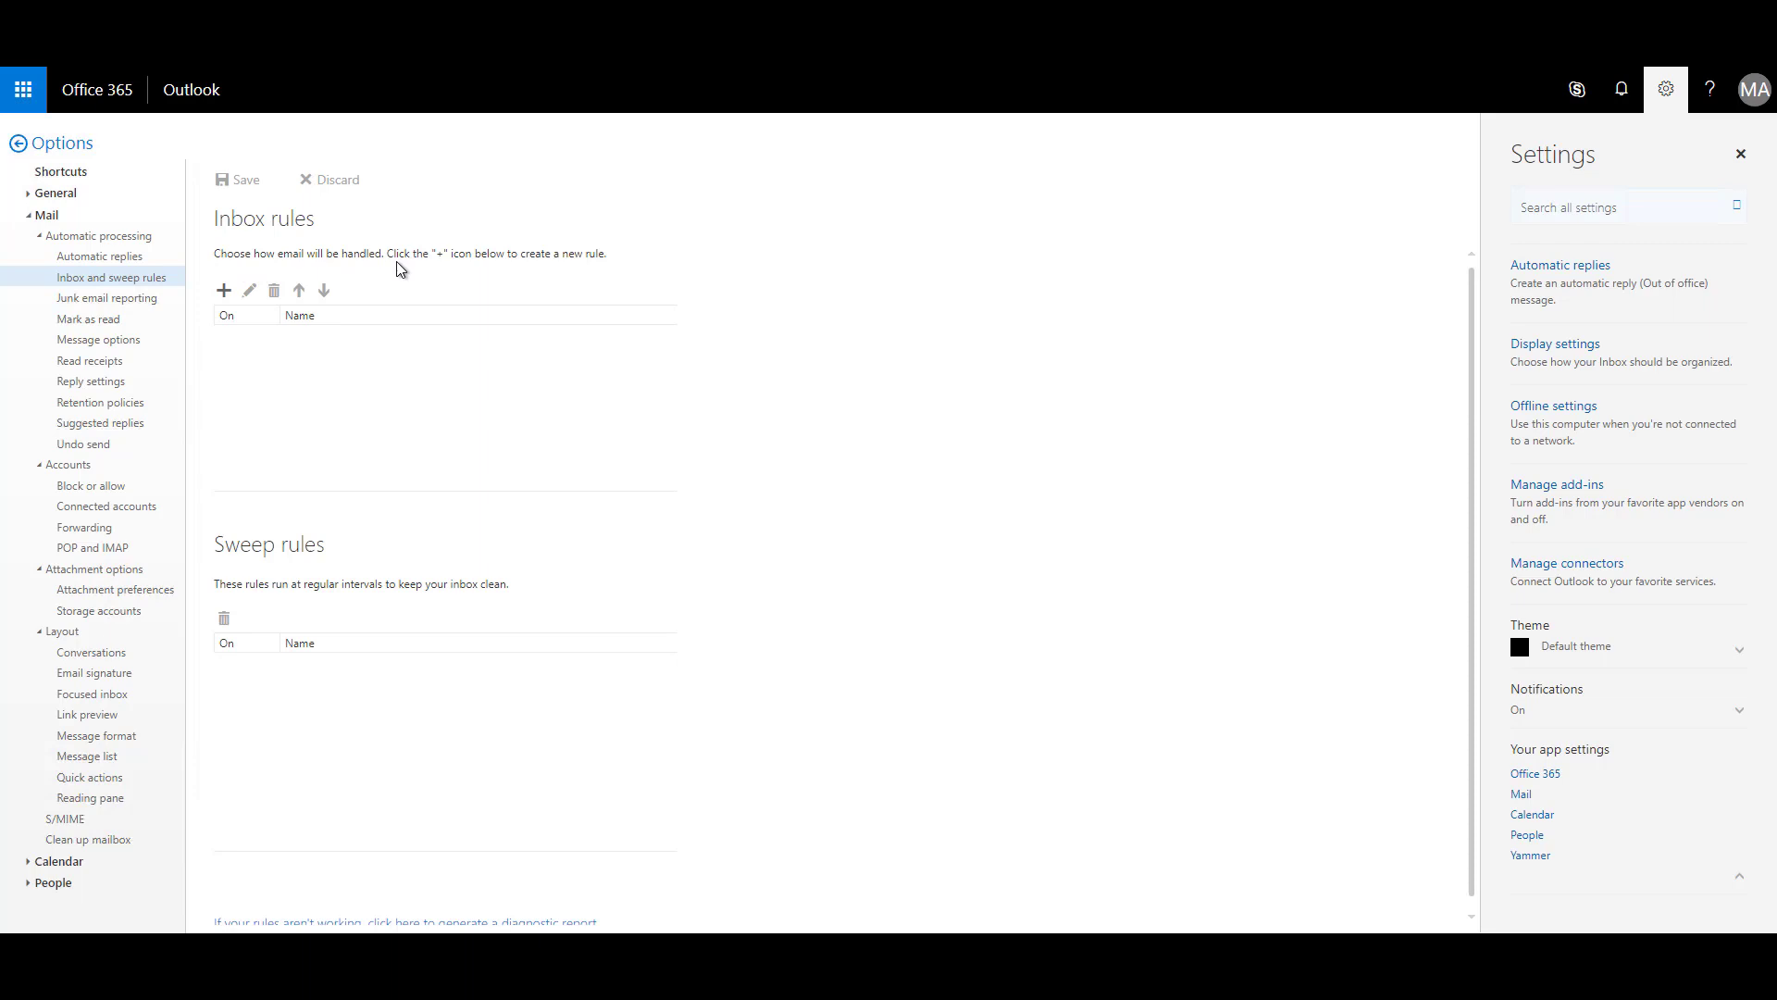
# Start a new inbox rule named after the contact, matching messages received from that contact.
pyautogui.click(225, 292)
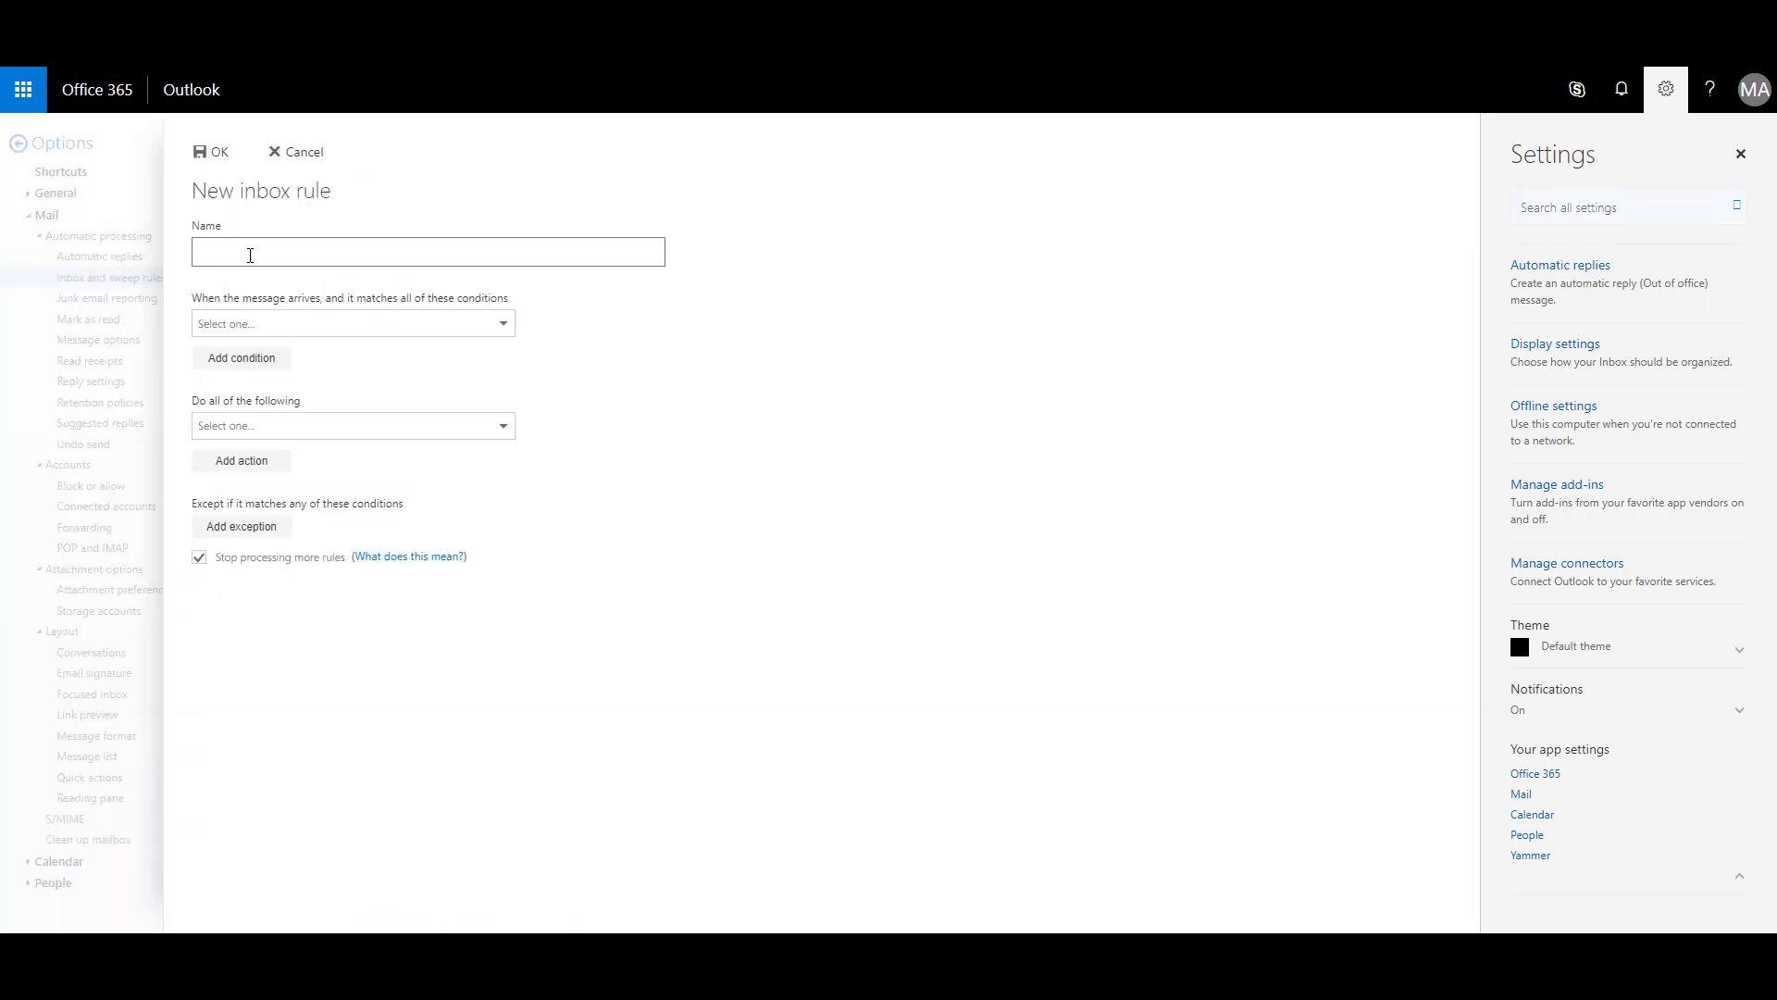
pyautogui.click(499, 326)
pyautogui.moveTo(340, 387)
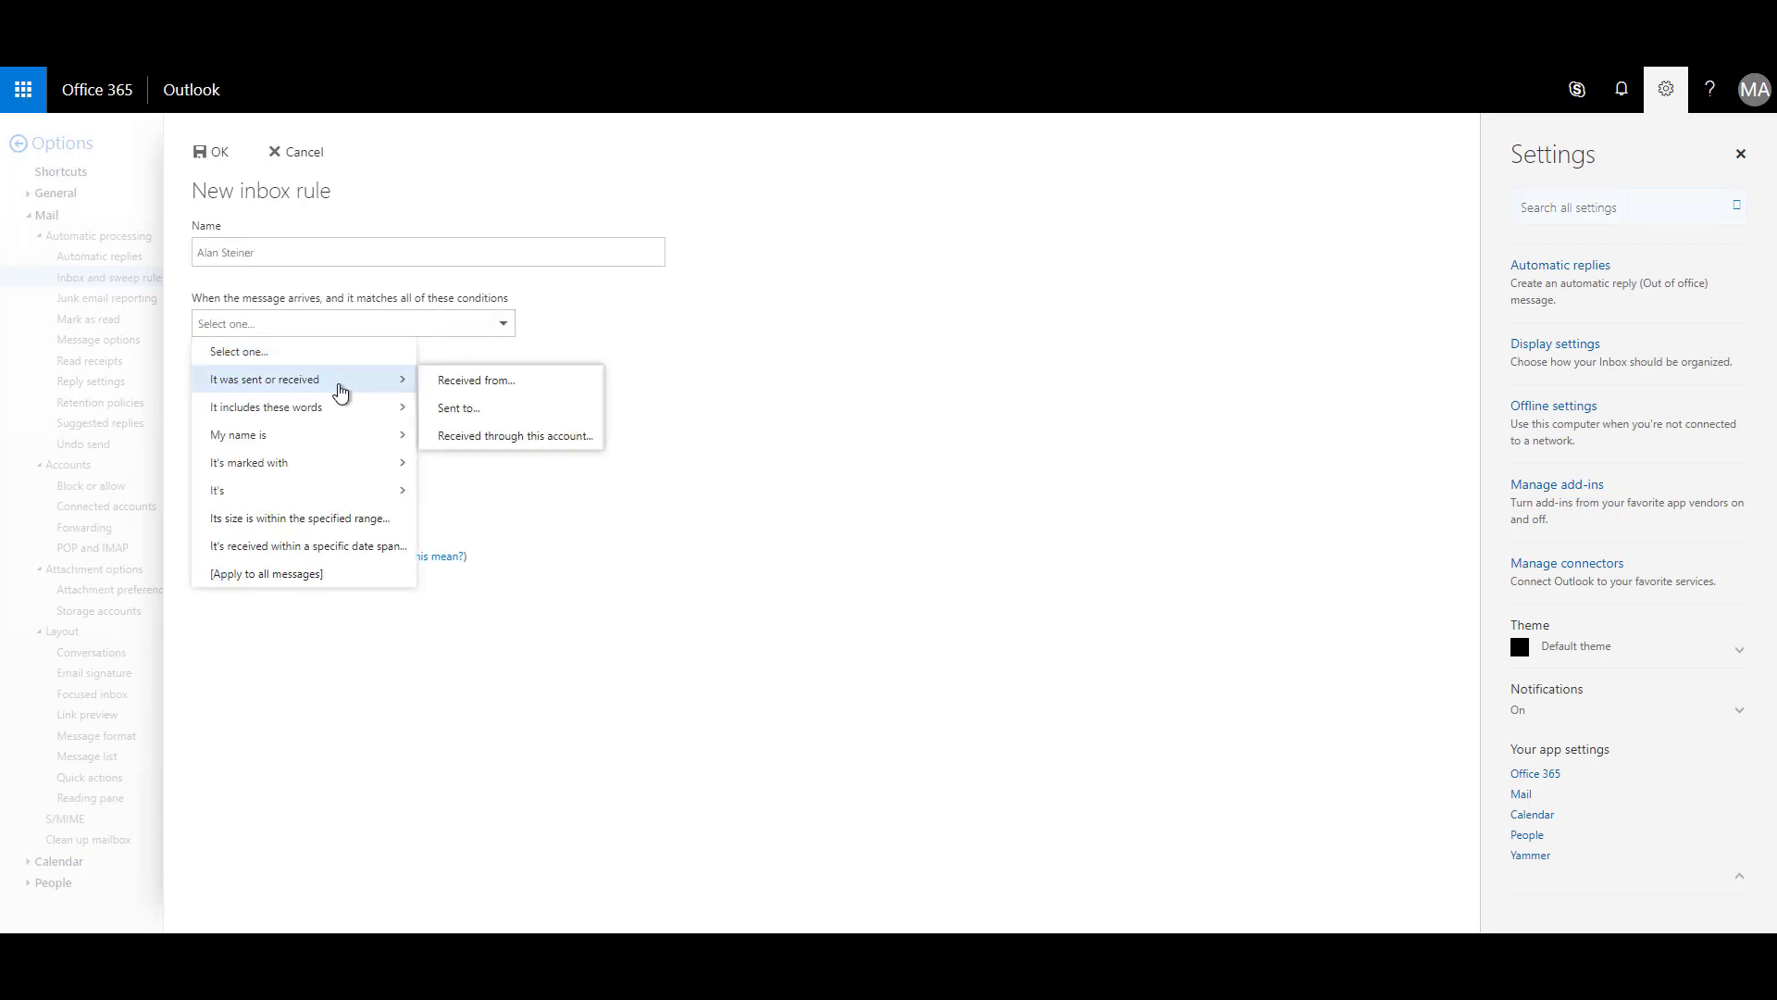
pyautogui.click(465, 382)
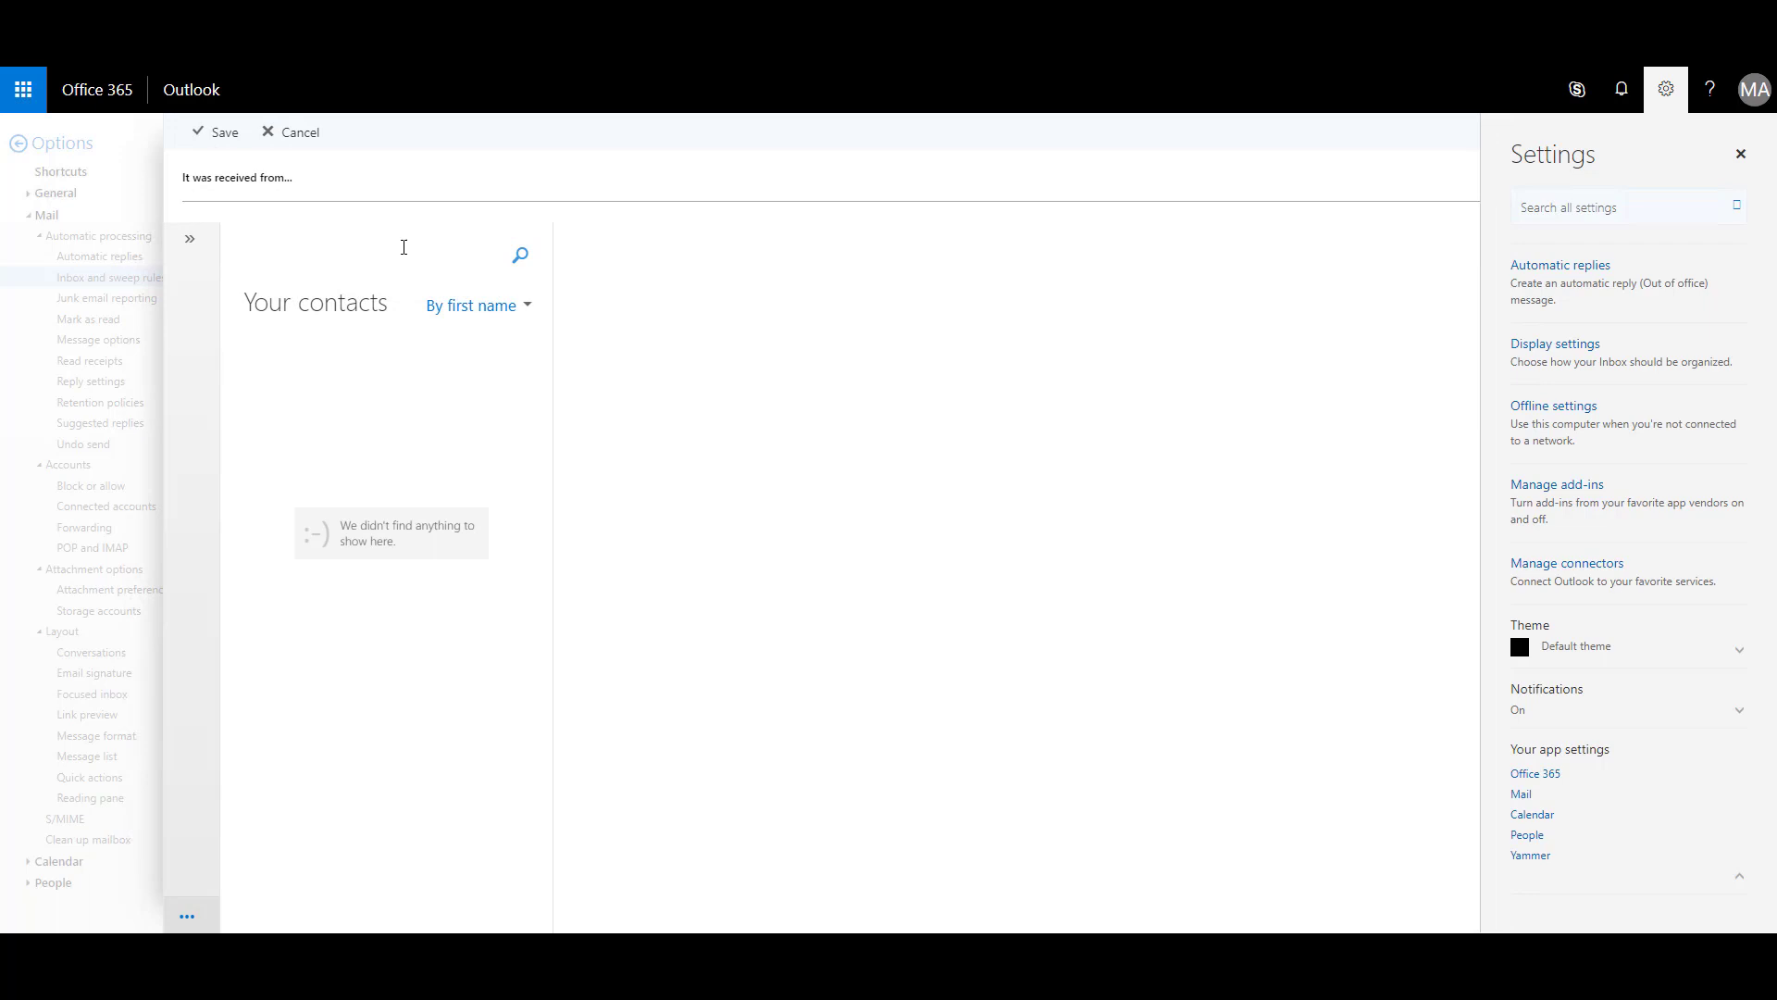
pyautogui.write('a')
pyautogui.click(521, 255)
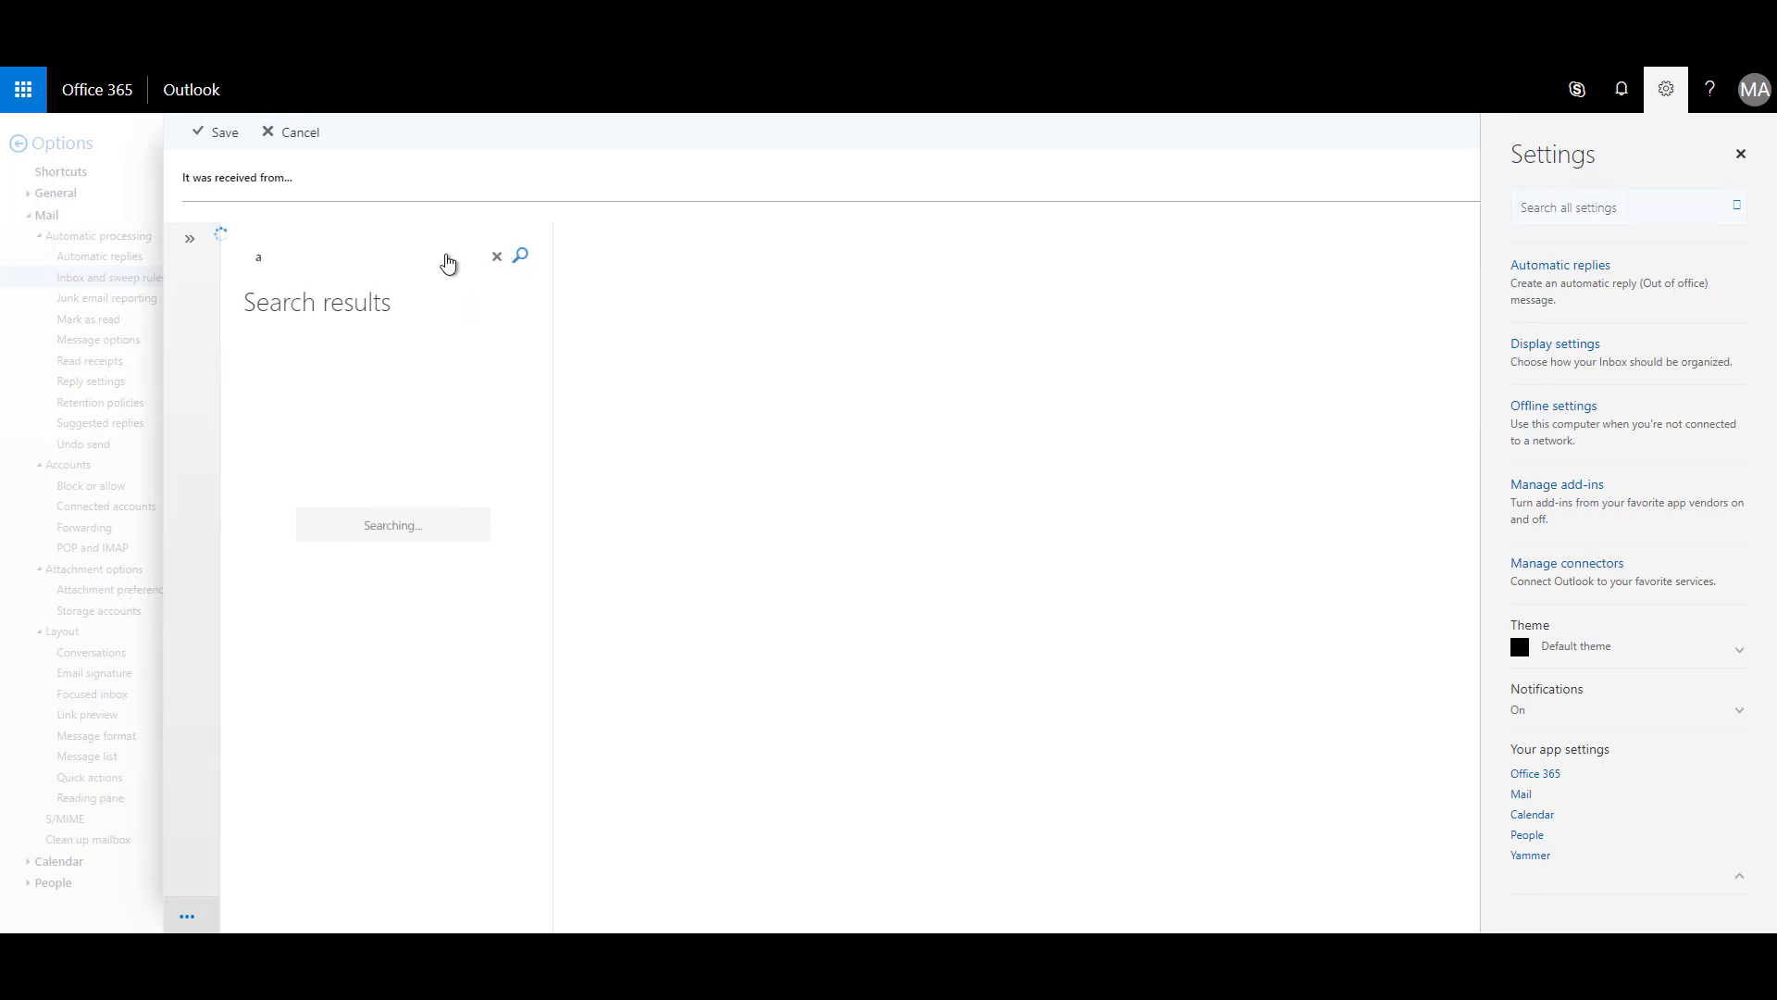
pyautogui.click(488, 410)
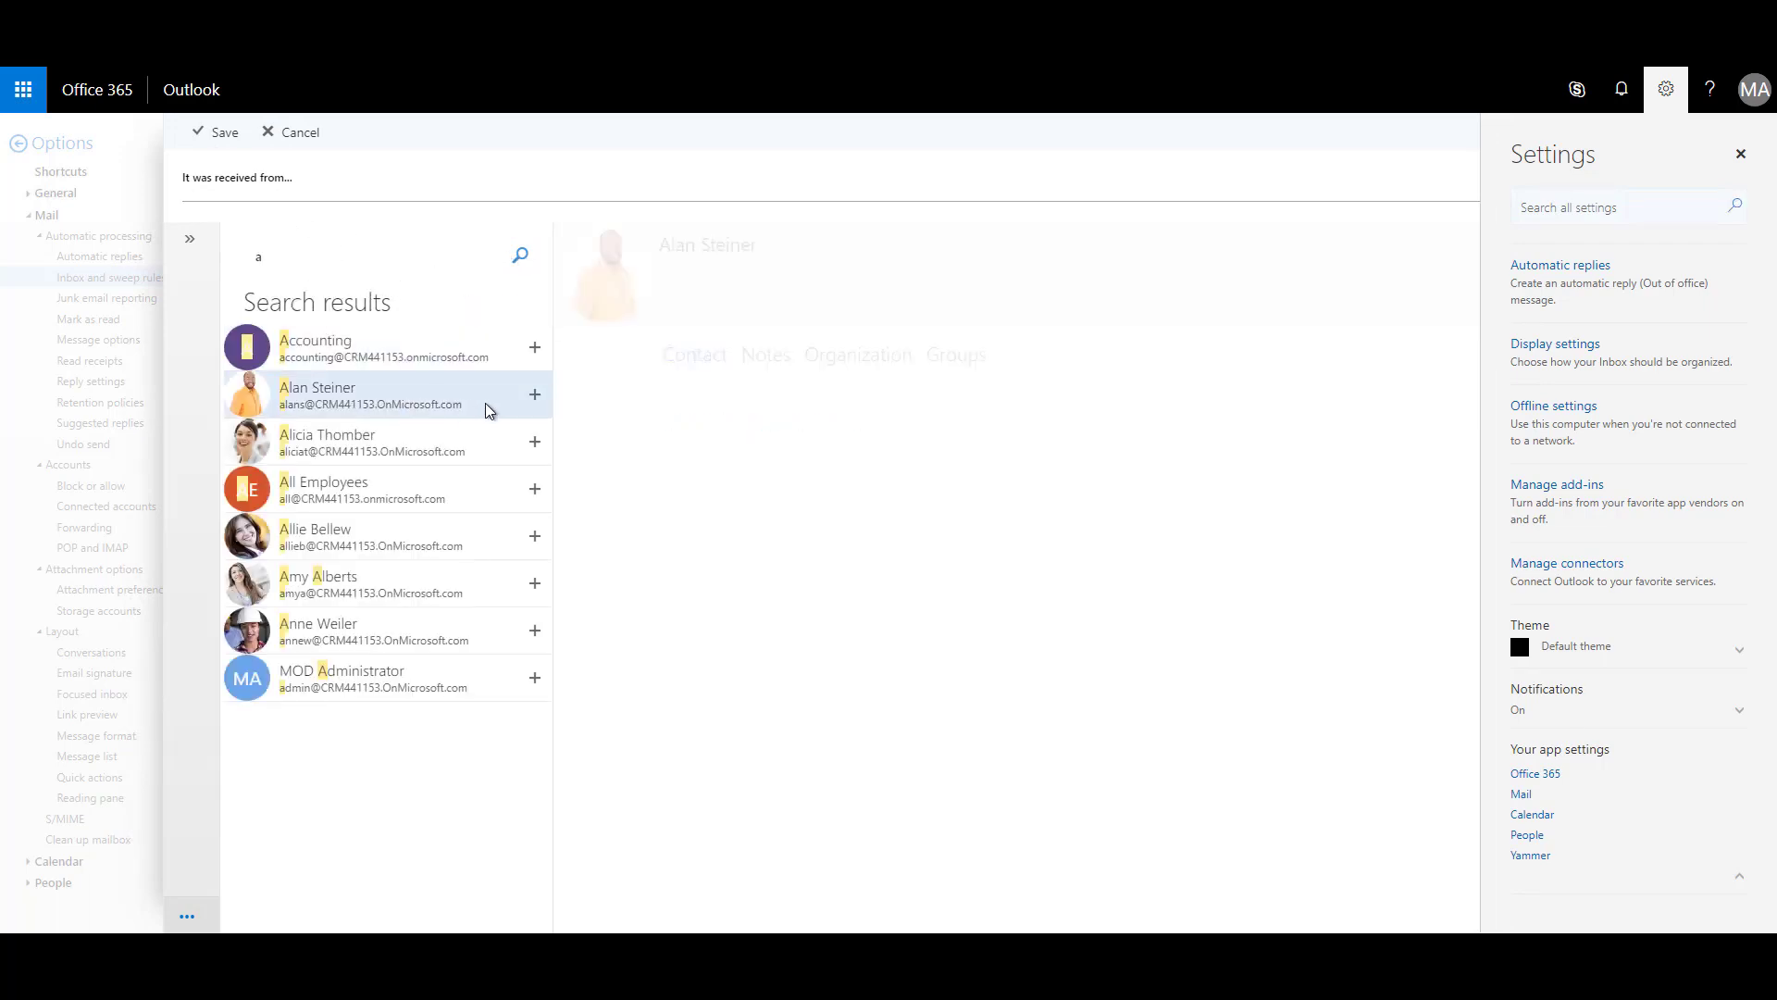
pyautogui.click(535, 394)
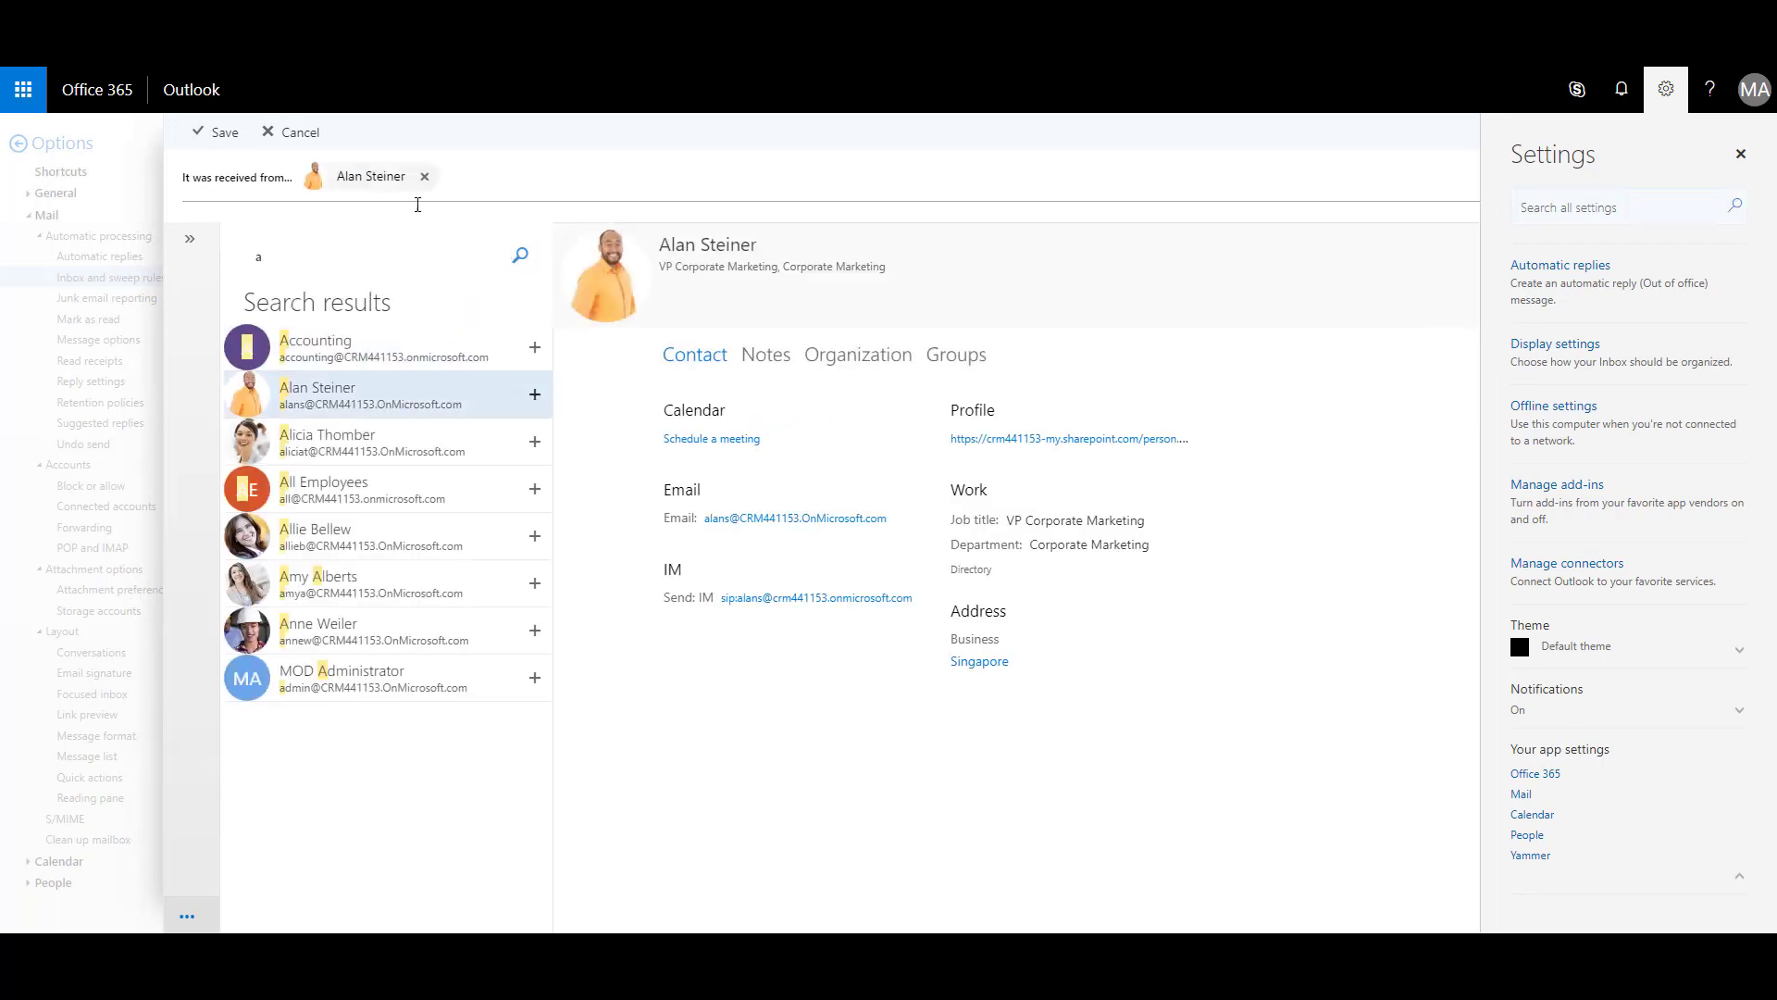
pyautogui.click(221, 134)
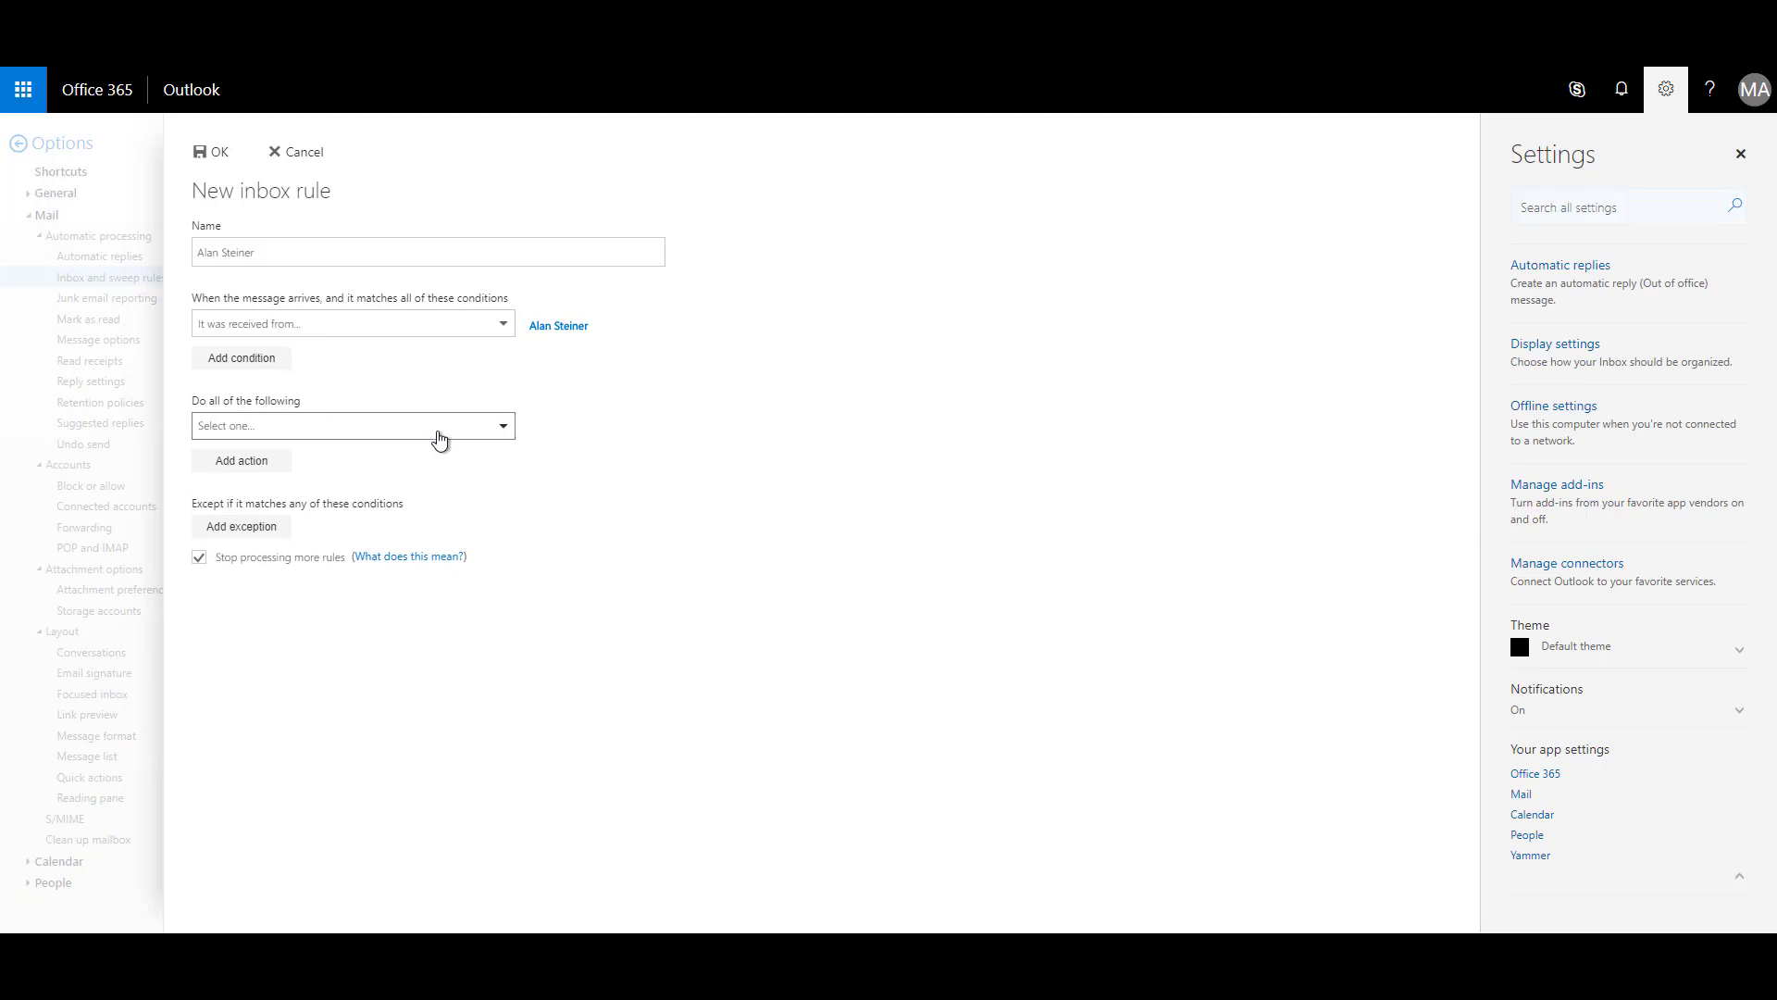
# Make the rule move those messages to the contact's Inbox subfolder, and save it.
pyautogui.click(503, 427)
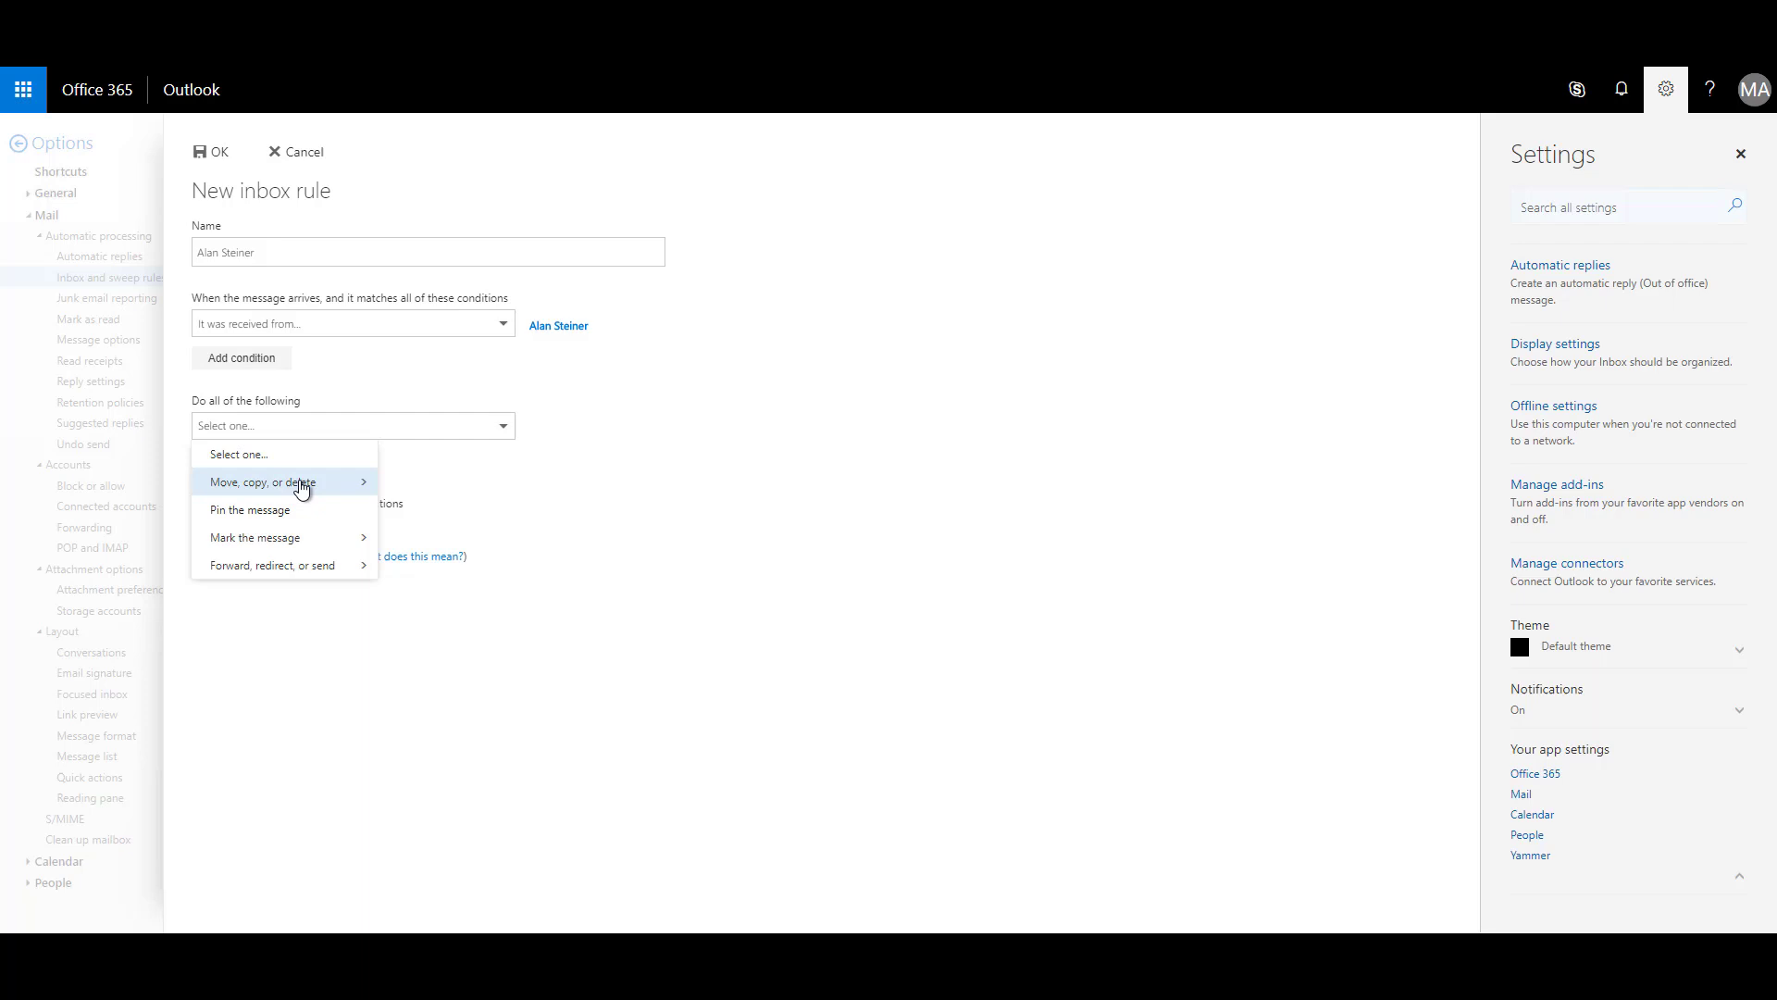
pyautogui.moveTo(350, 489)
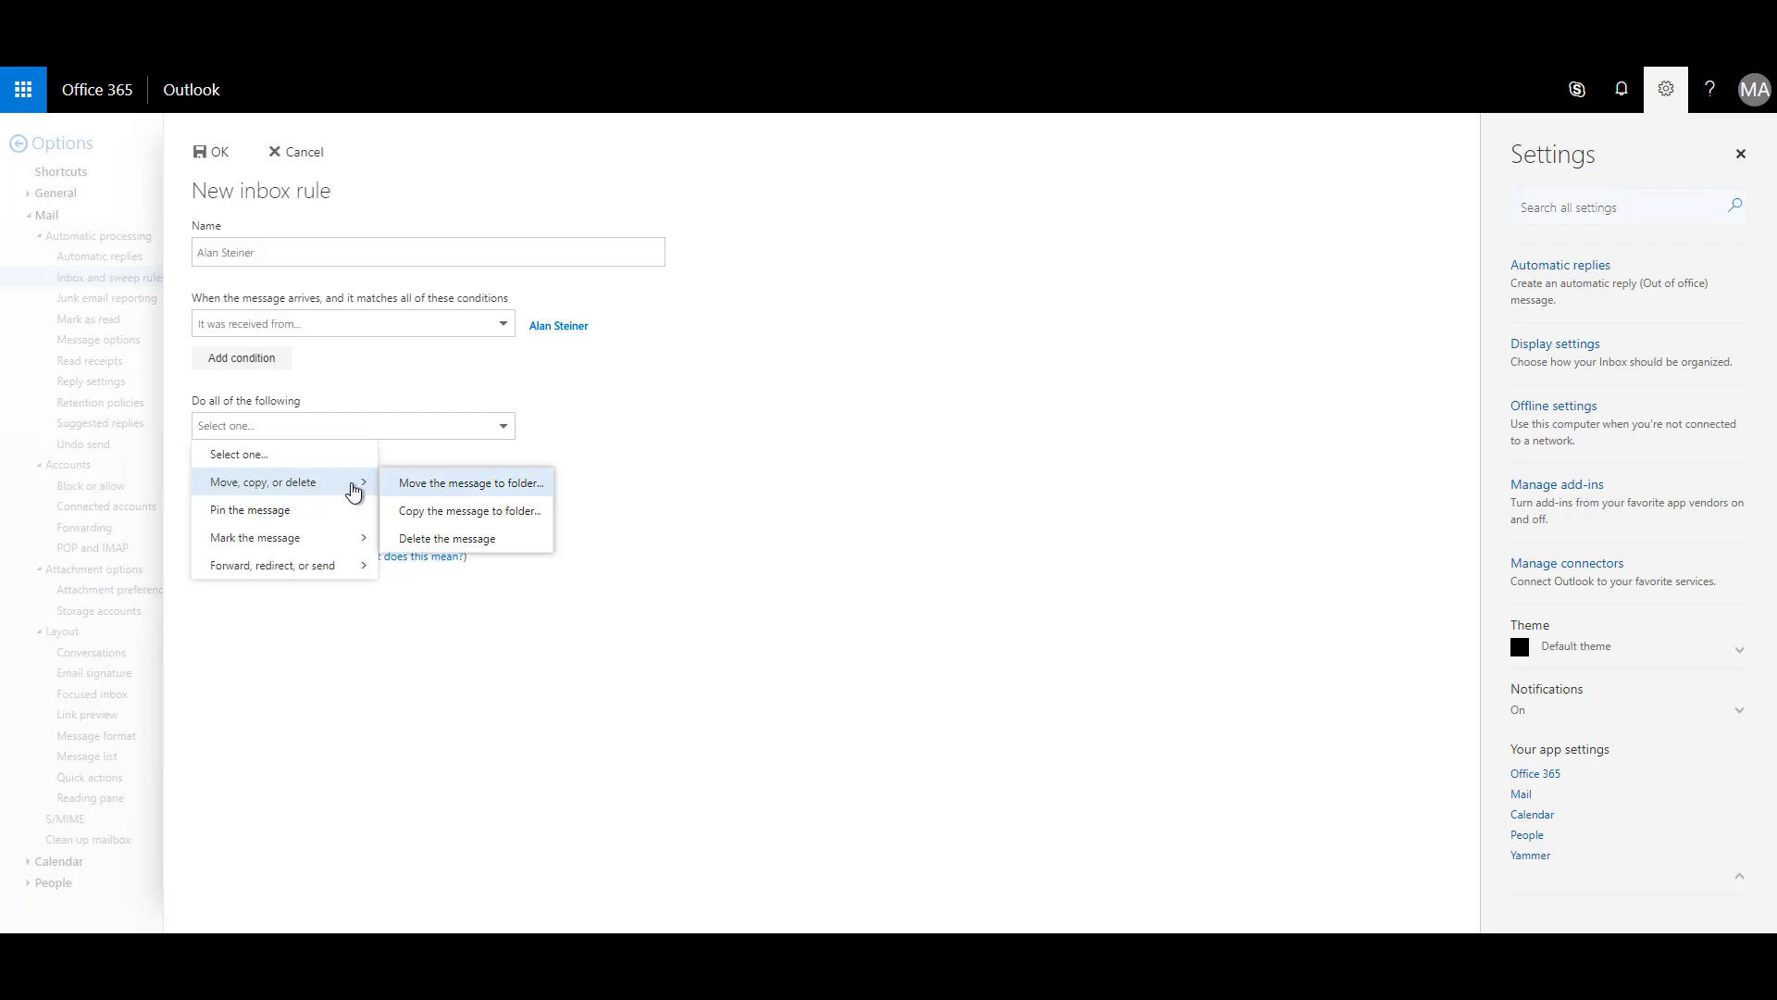
pyautogui.click(463, 490)
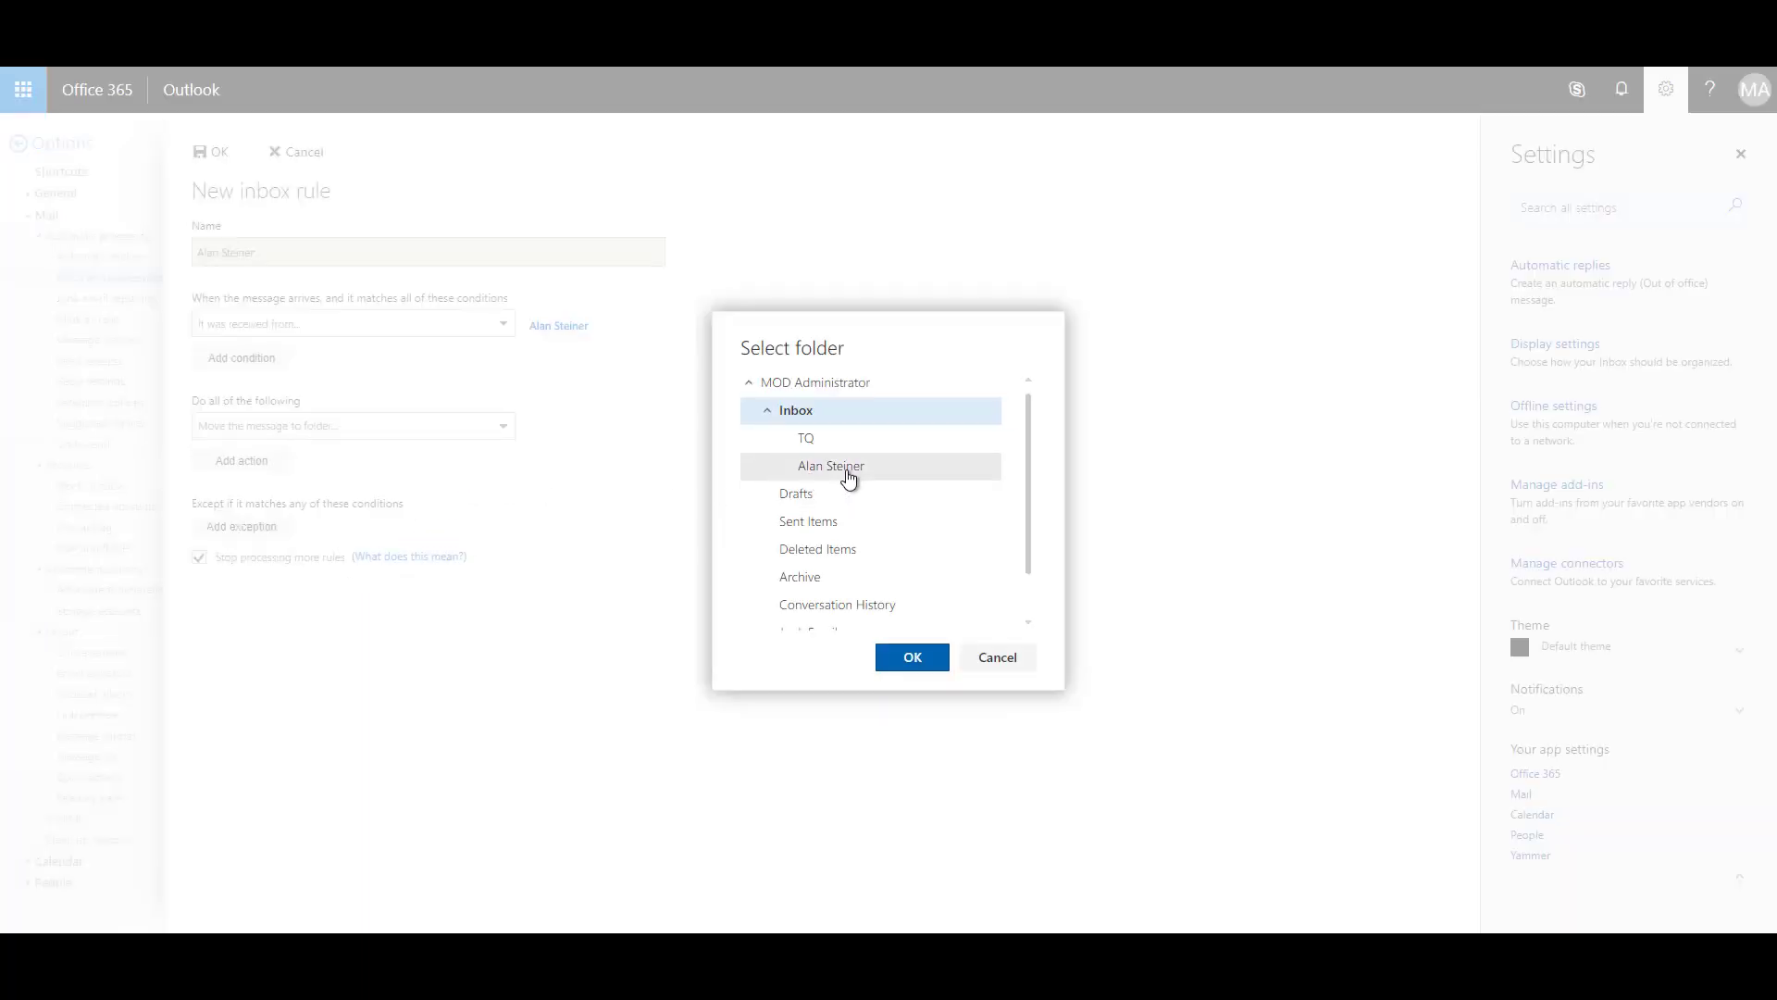
pyautogui.click(850, 476)
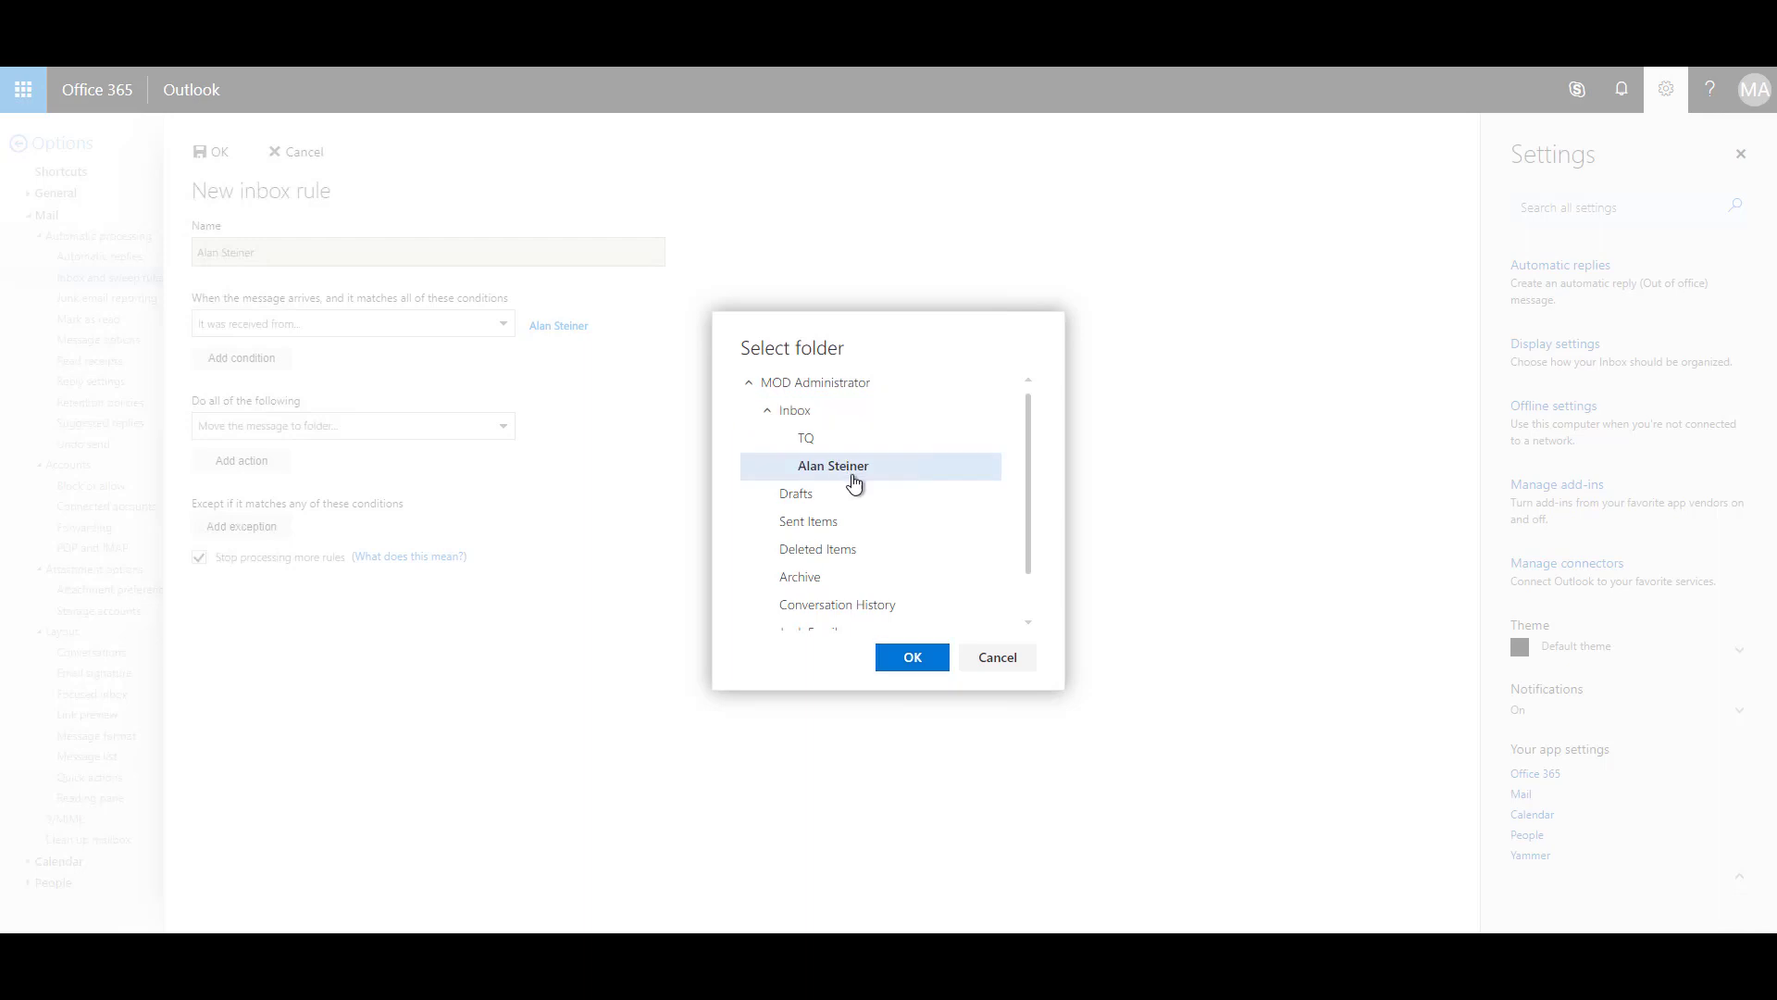
pyautogui.click(920, 666)
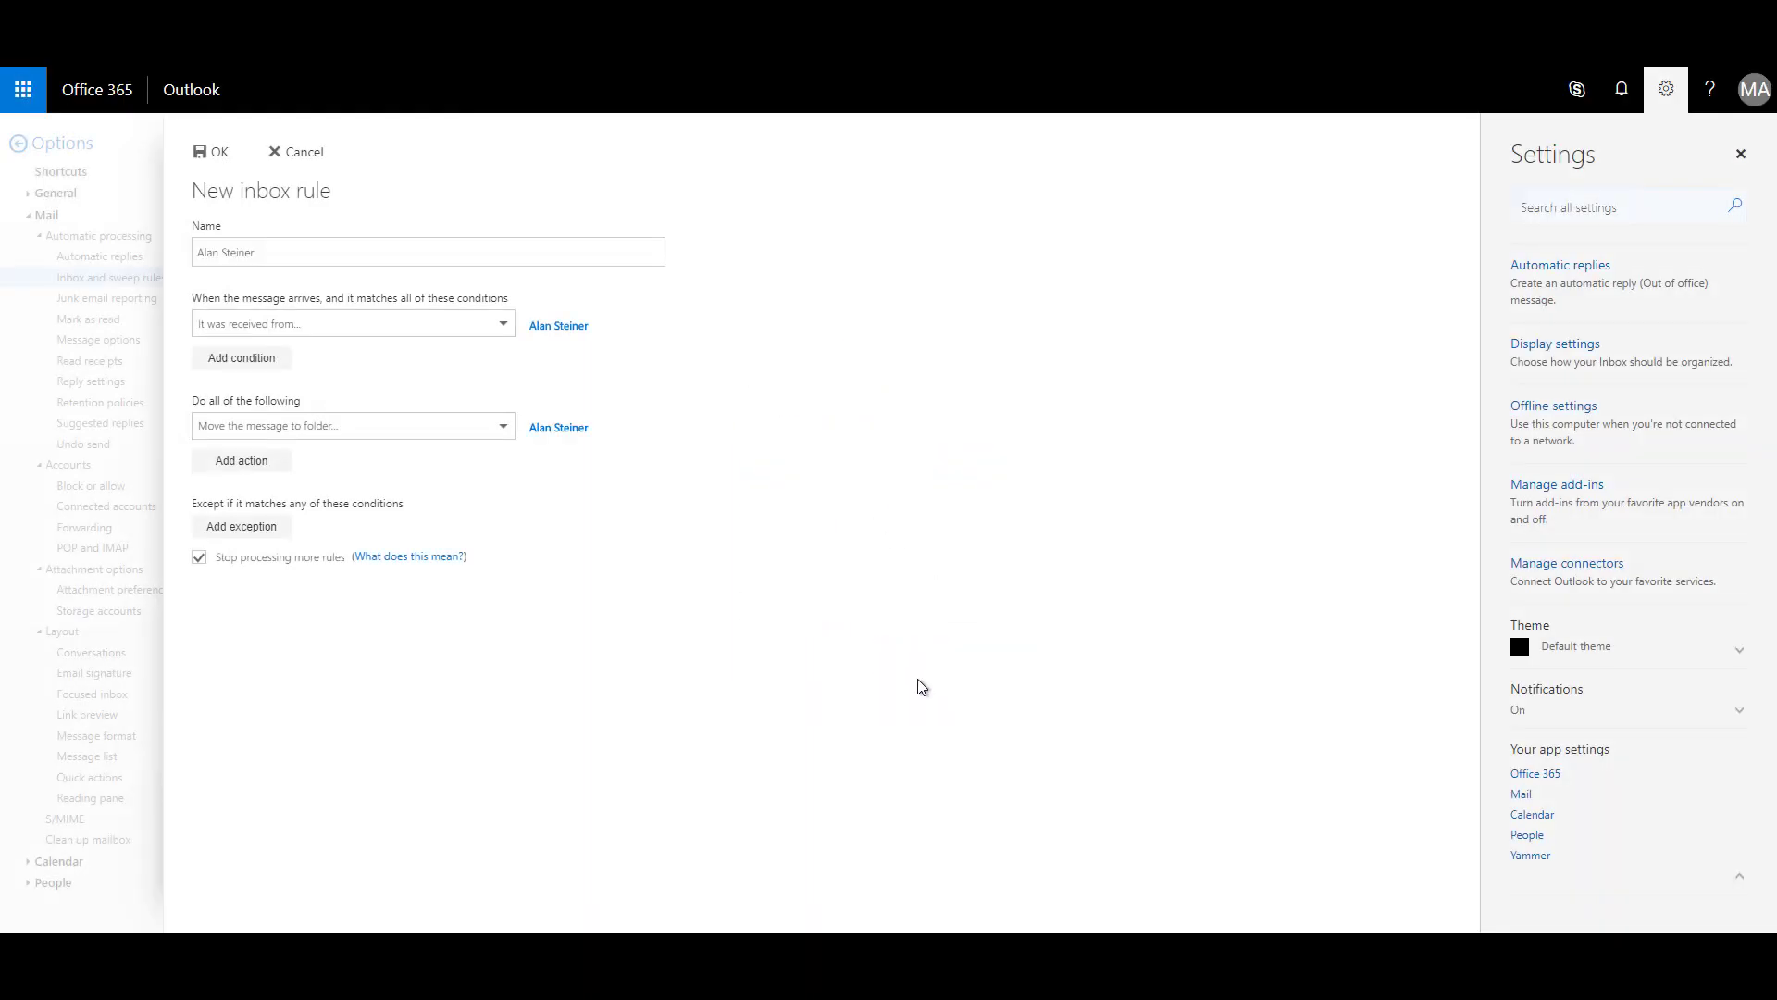
pyautogui.click(214, 153)
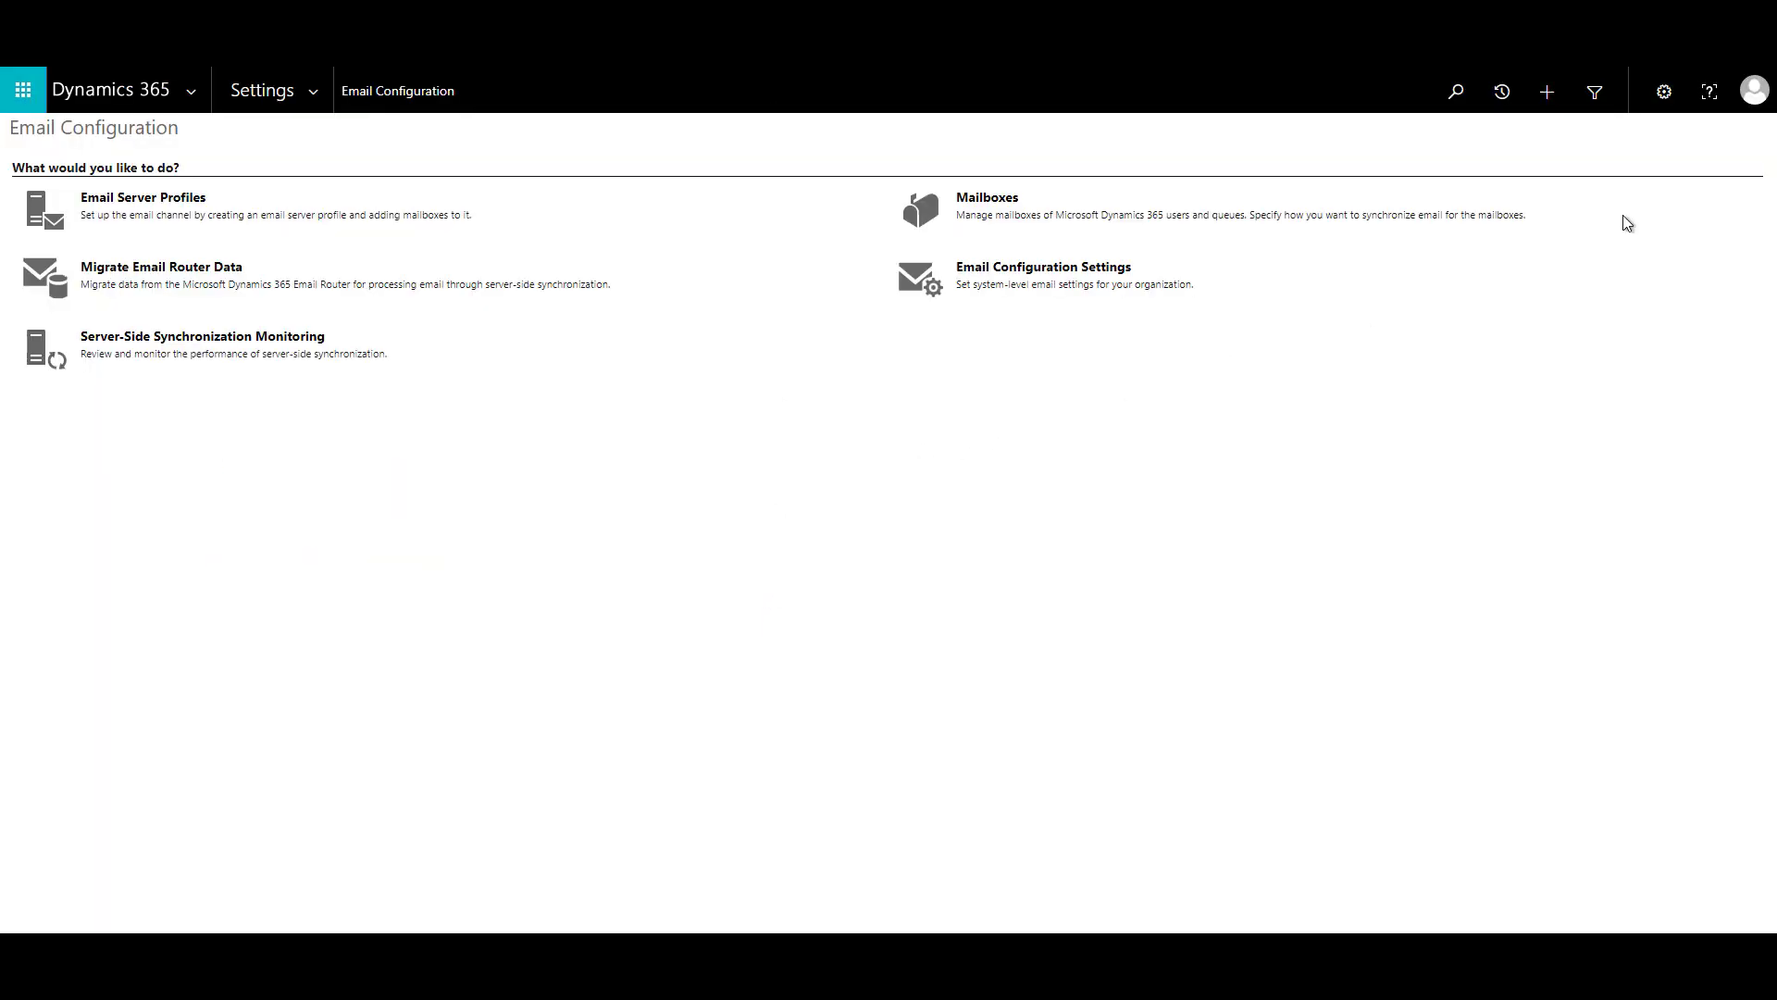
# Open Configure Folder Tracking Rules from the Email tab of the personal Options.
pyautogui.click(1664, 91)
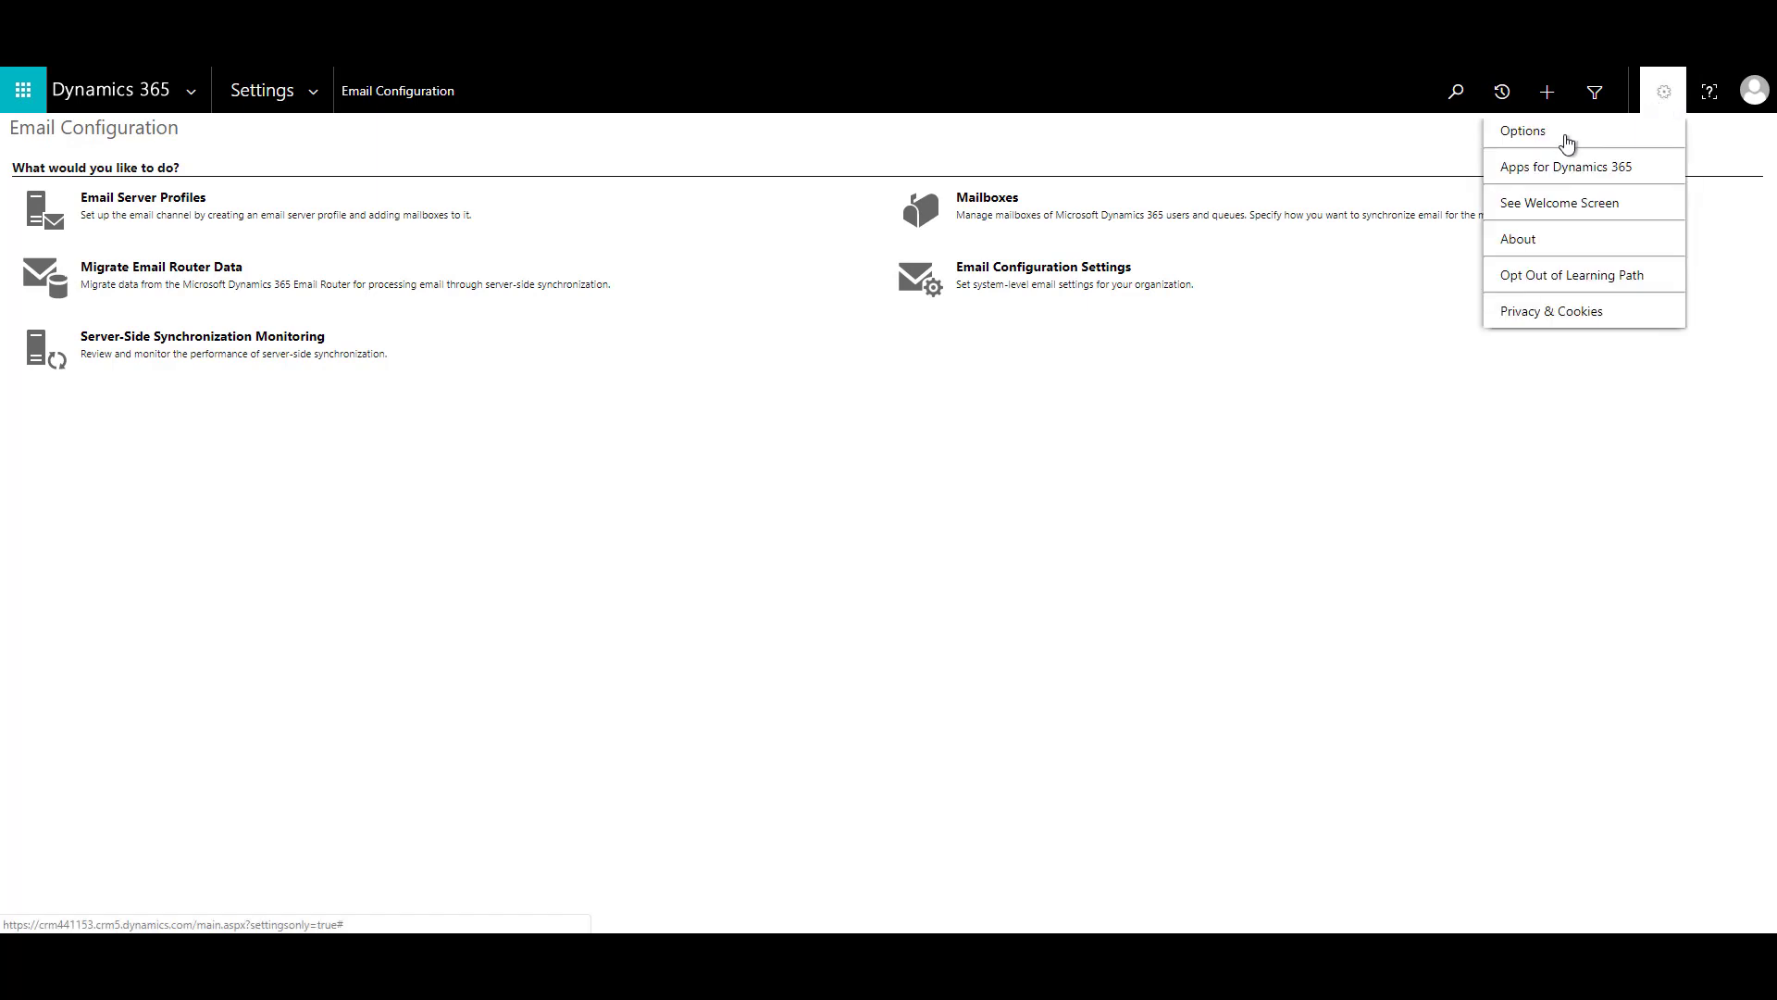
pyautogui.click(1565, 137)
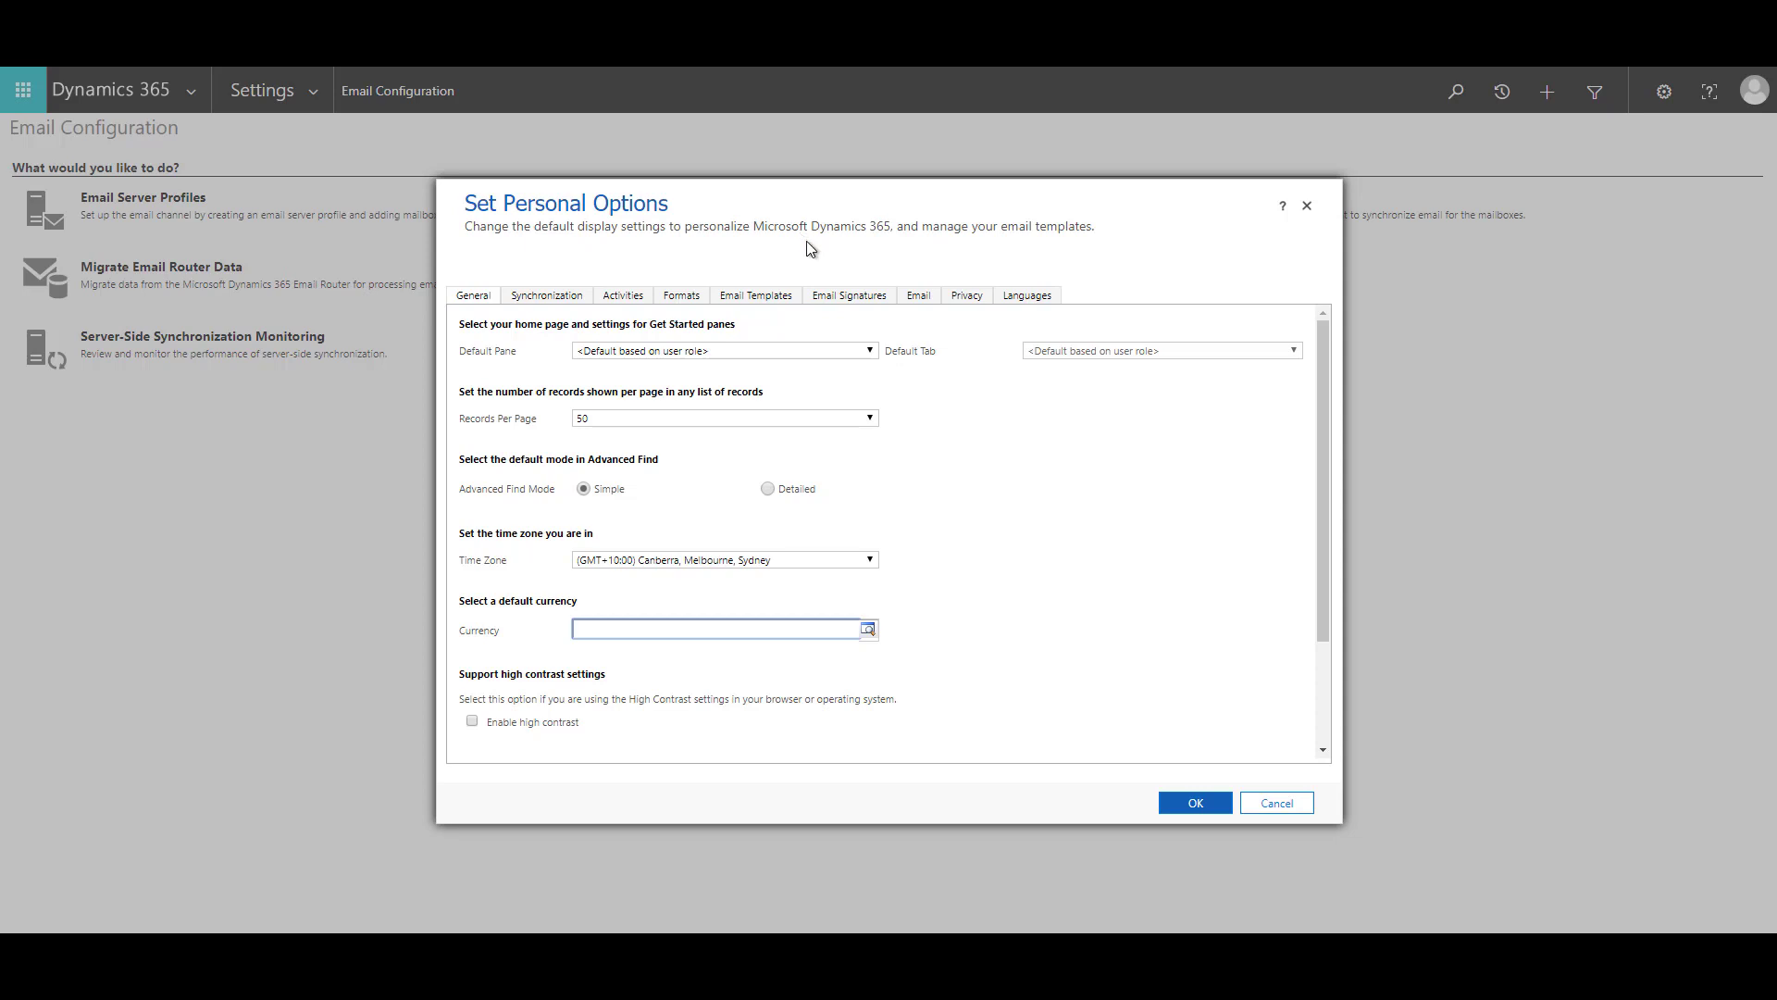
pyautogui.click(917, 298)
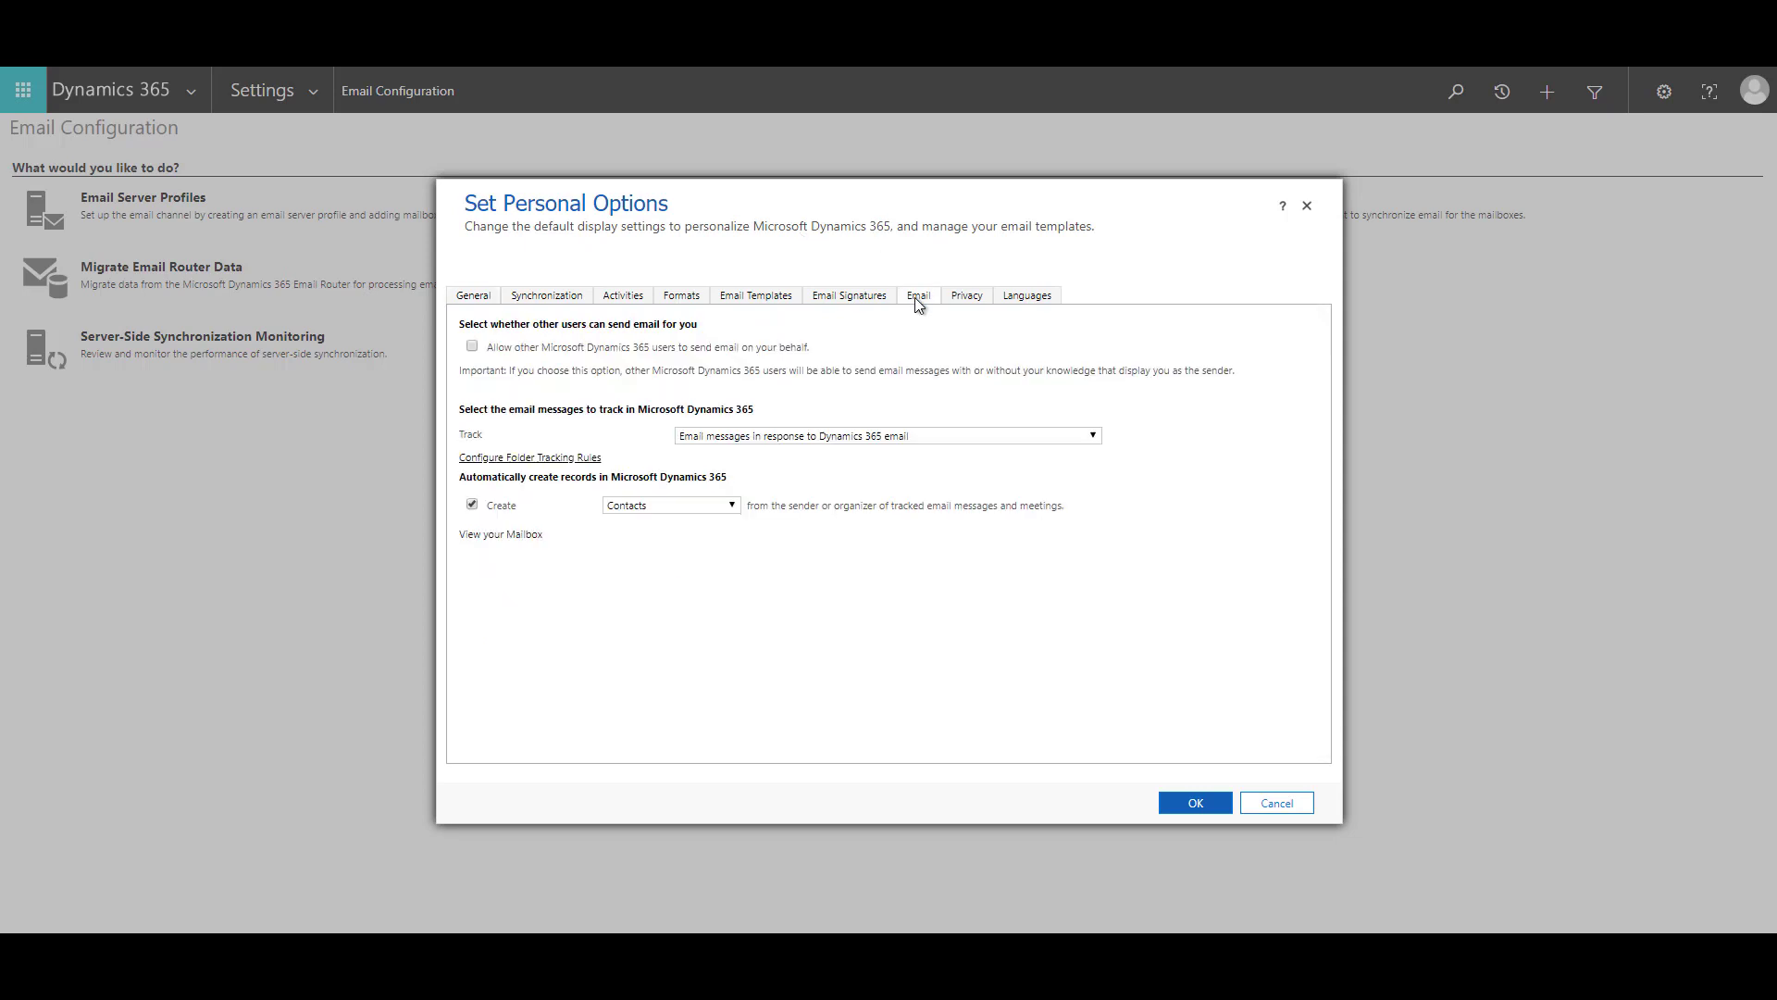
pyautogui.click(514, 462)
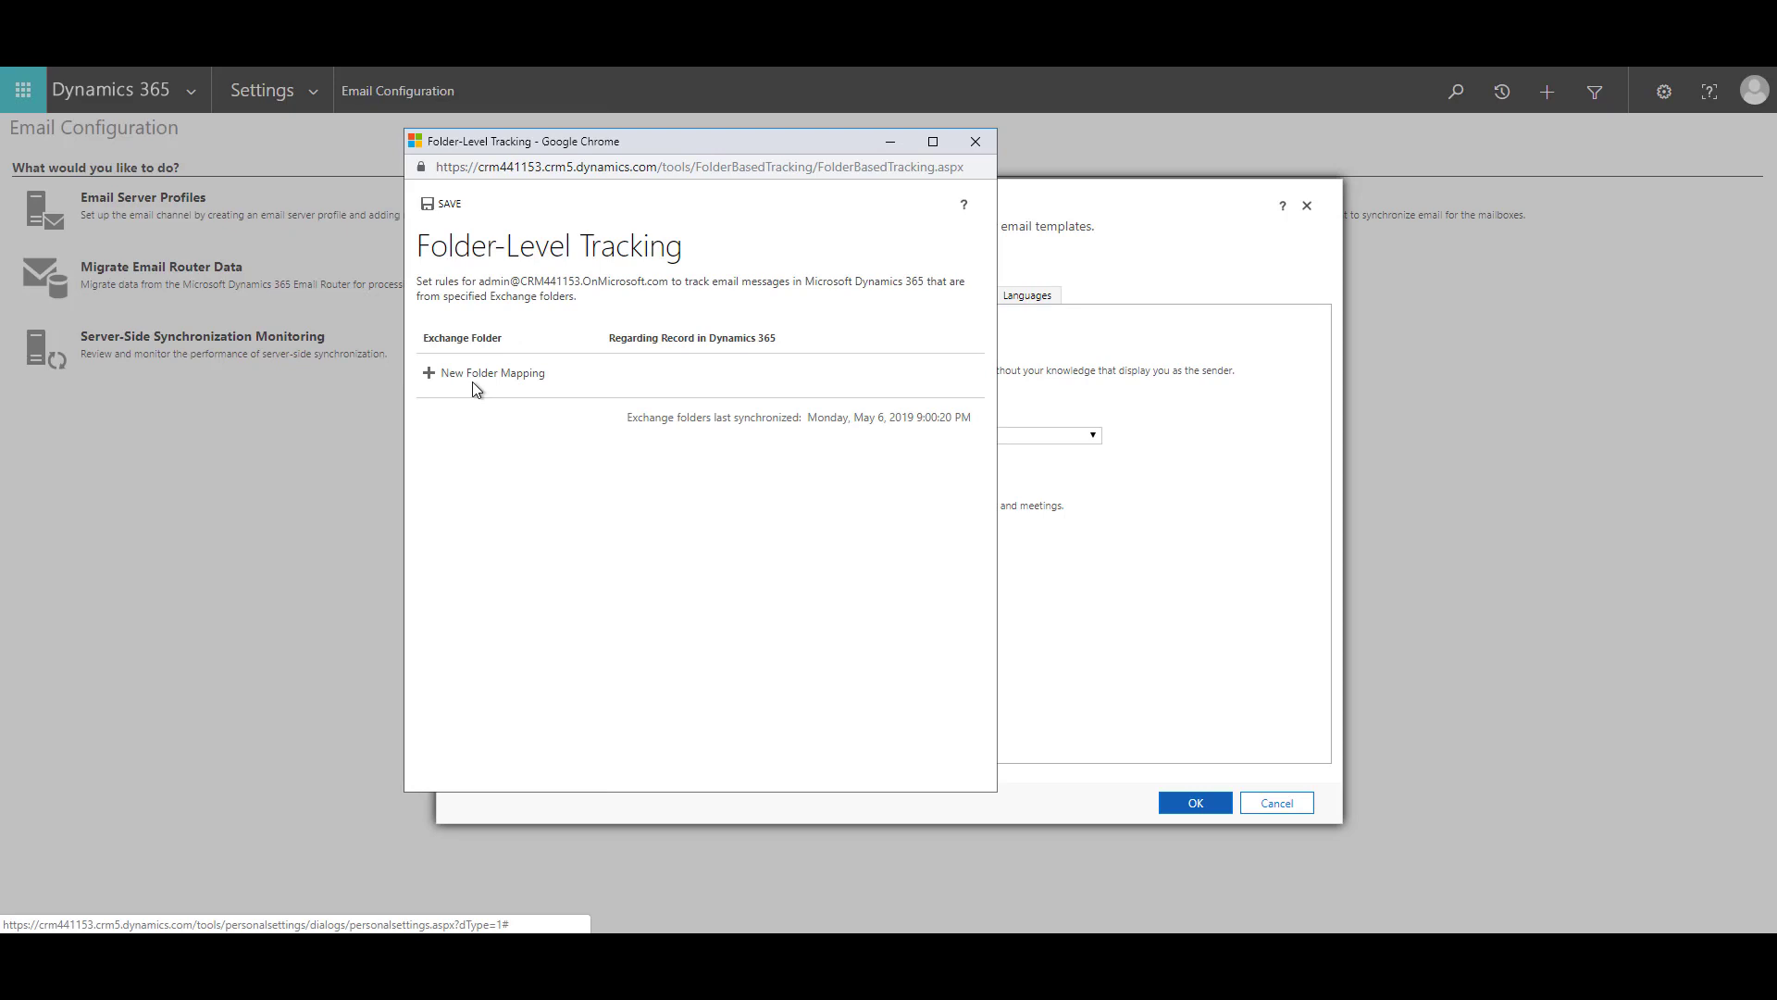
# Map the contact's Inbox subfolder to A Datum Corporation, save the mapping, and close the window.
pyautogui.click(475, 379)
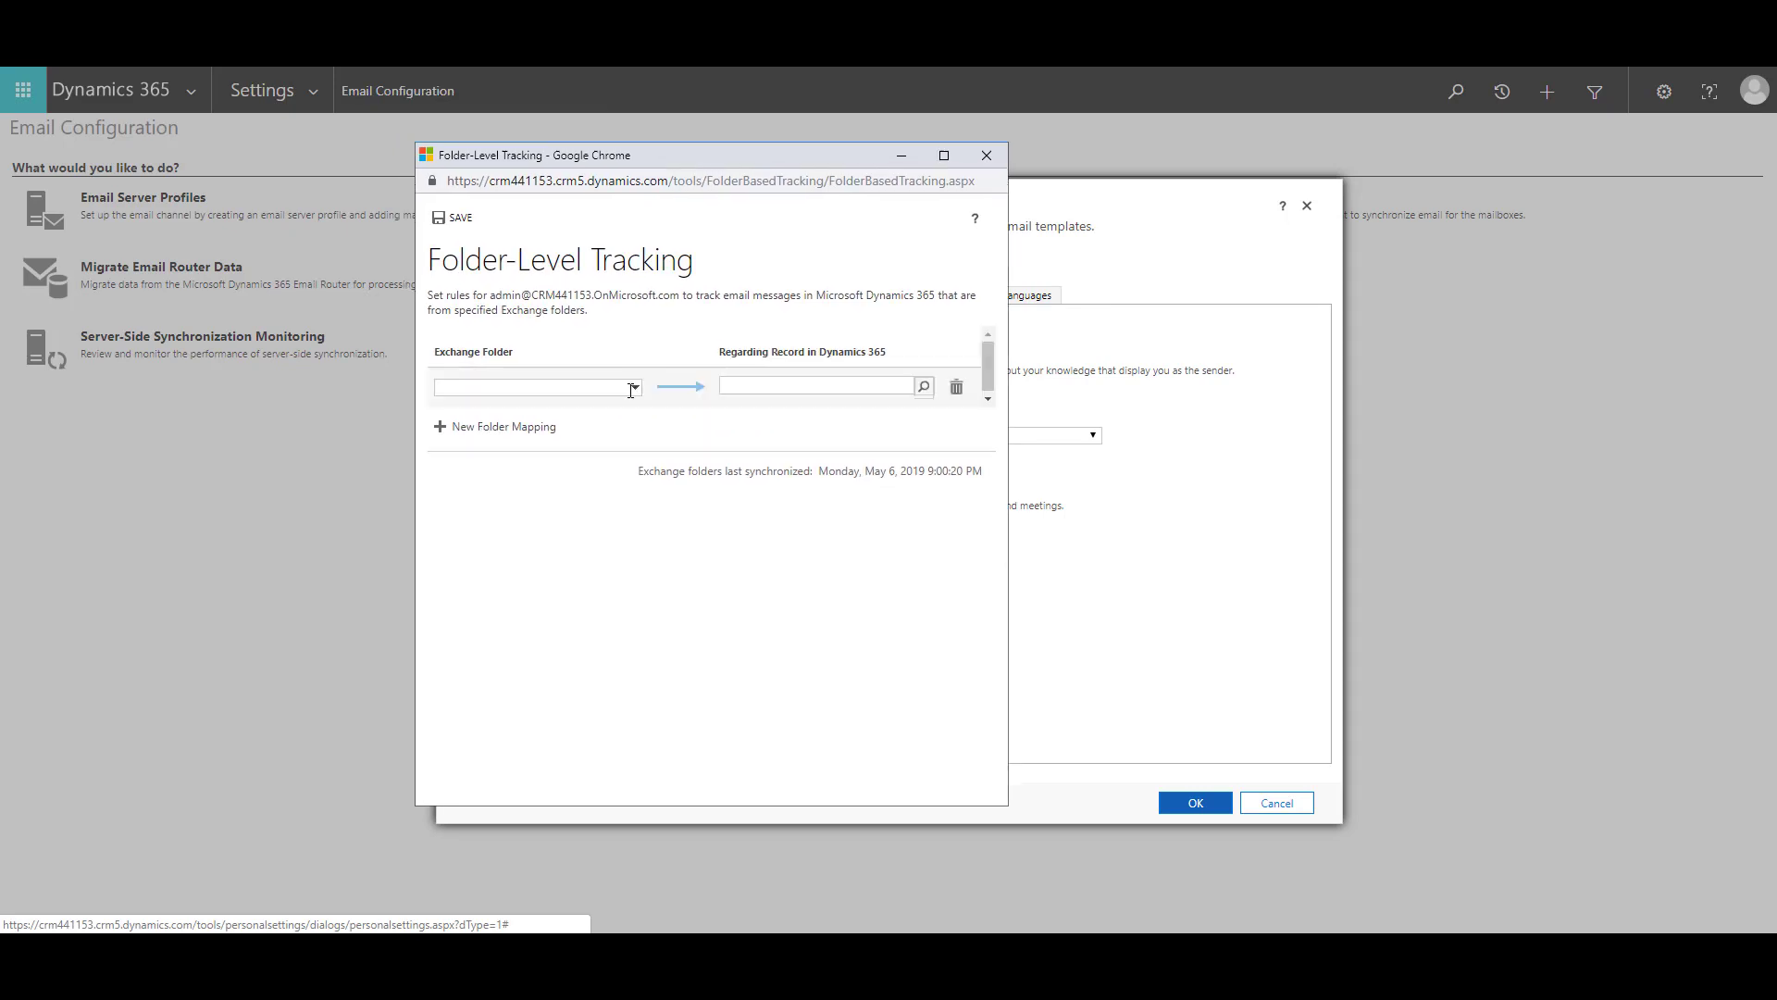
pyautogui.click(636, 388)
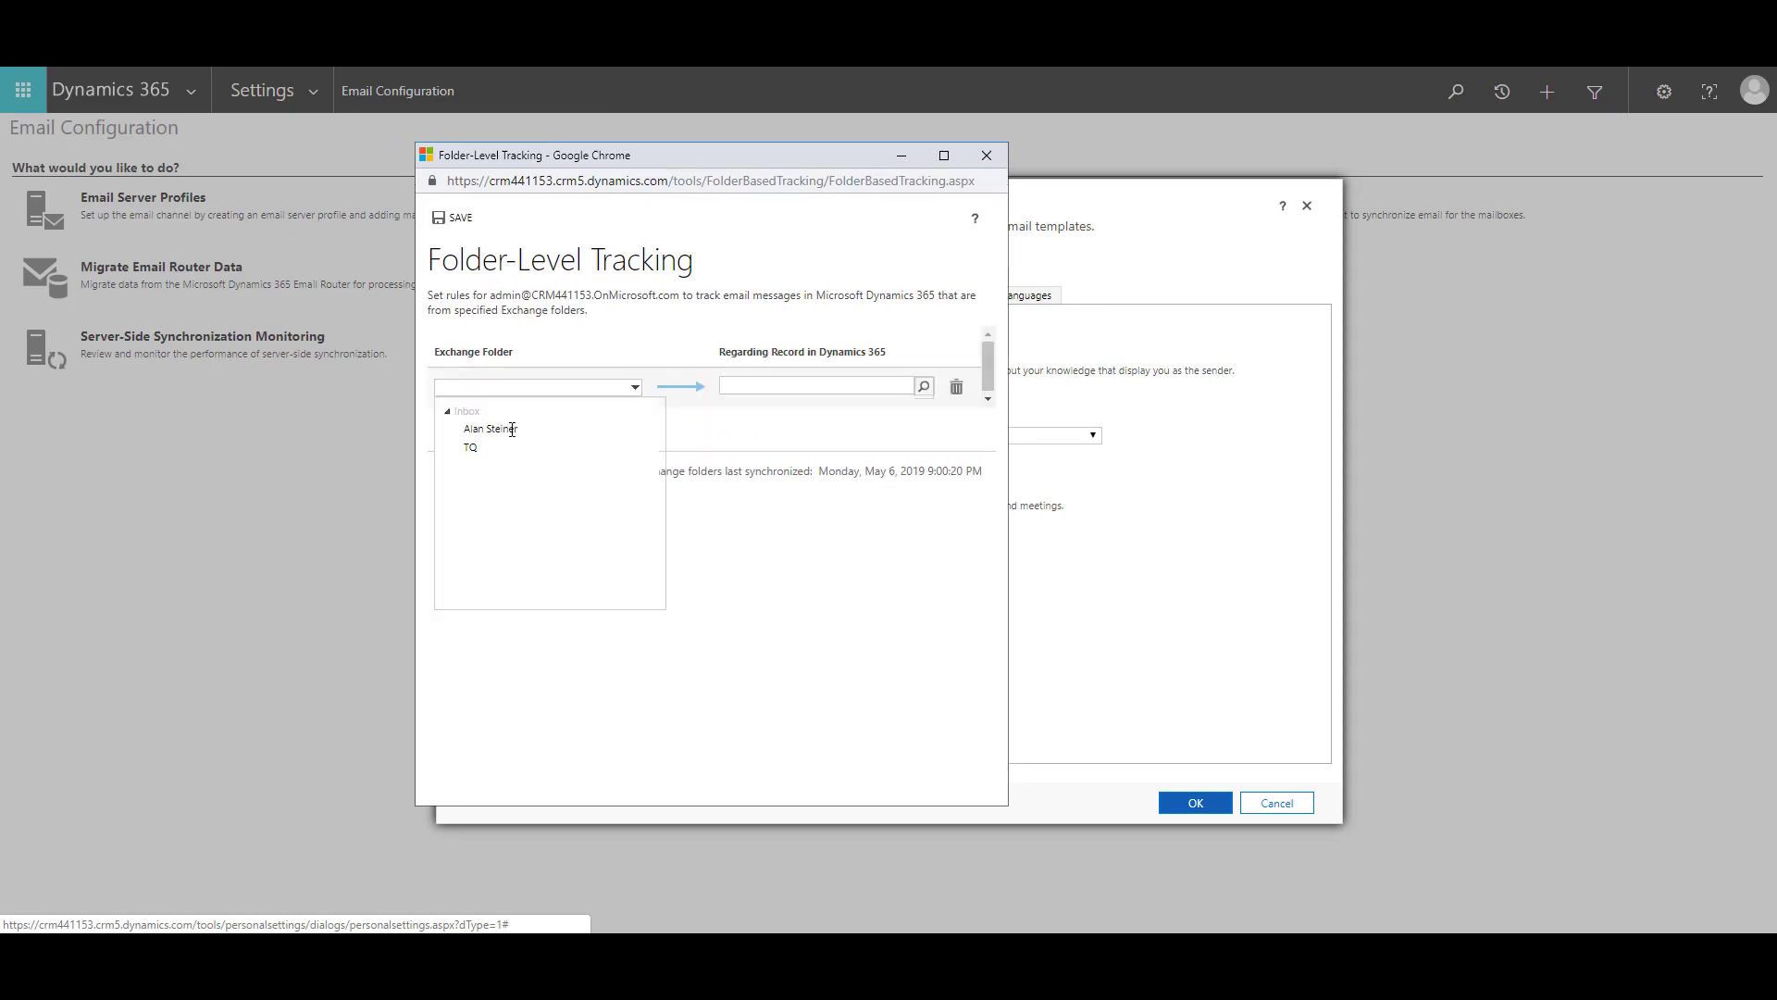
pyautogui.click(523, 428)
pyautogui.click(522, 427)
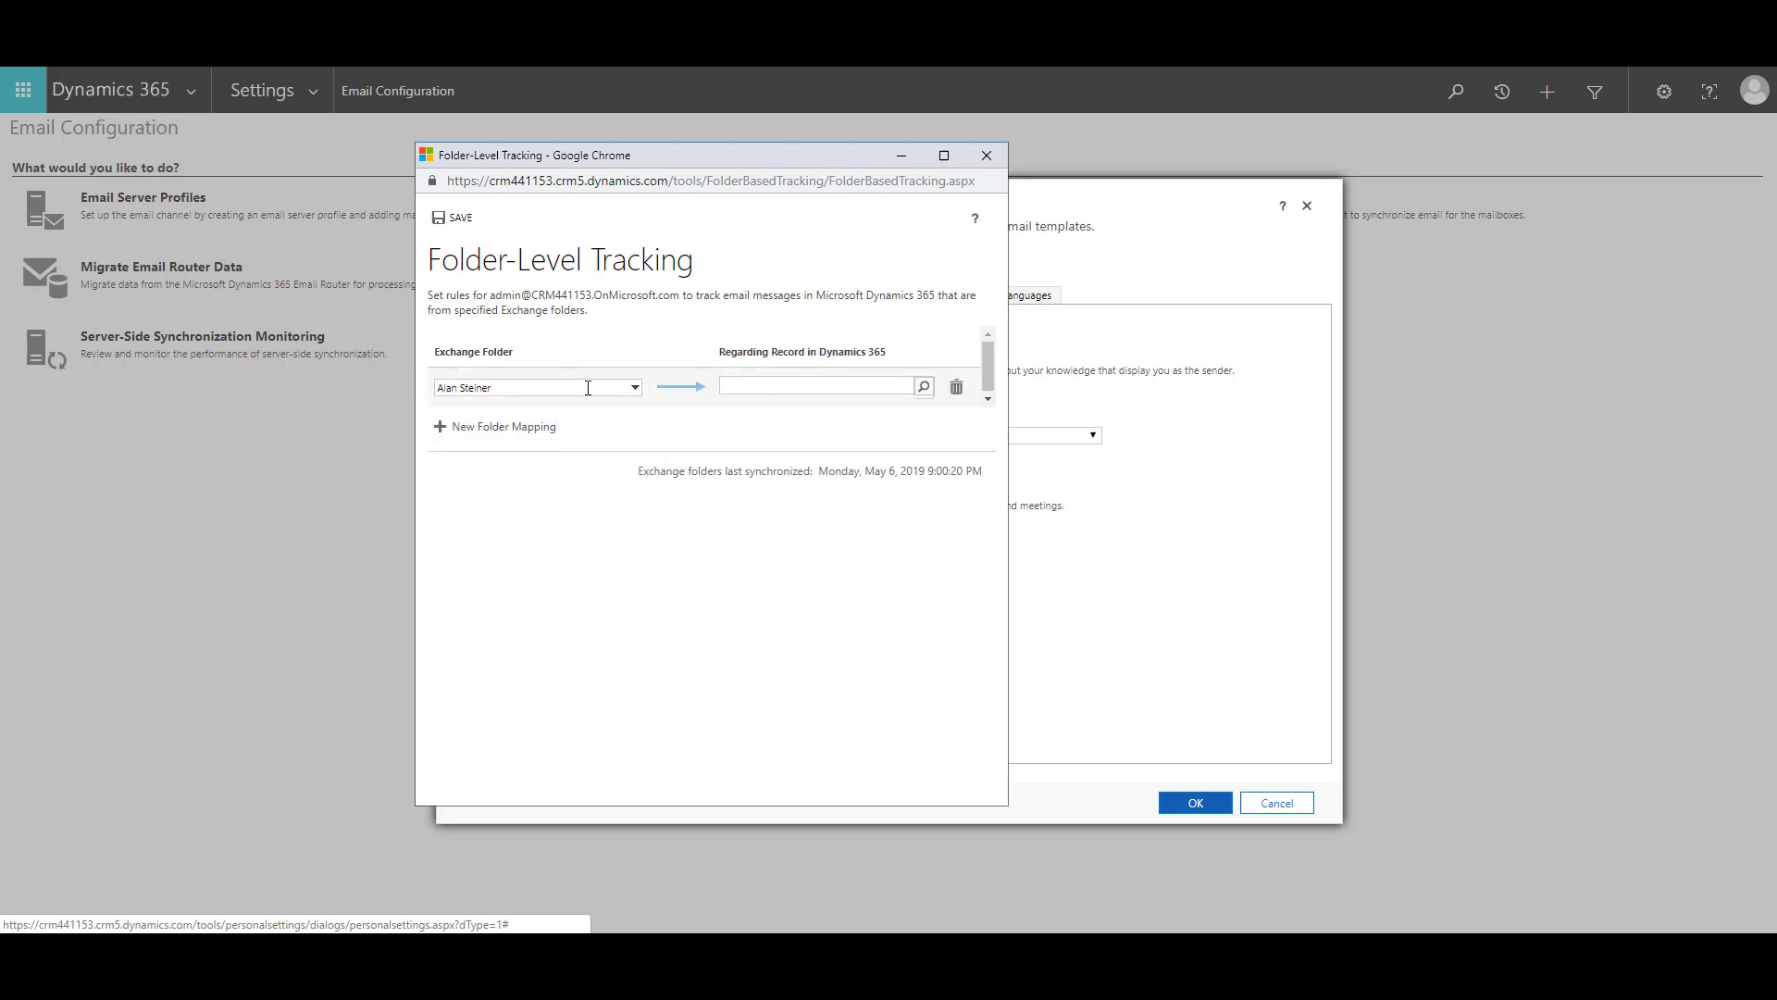
pyautogui.click(926, 389)
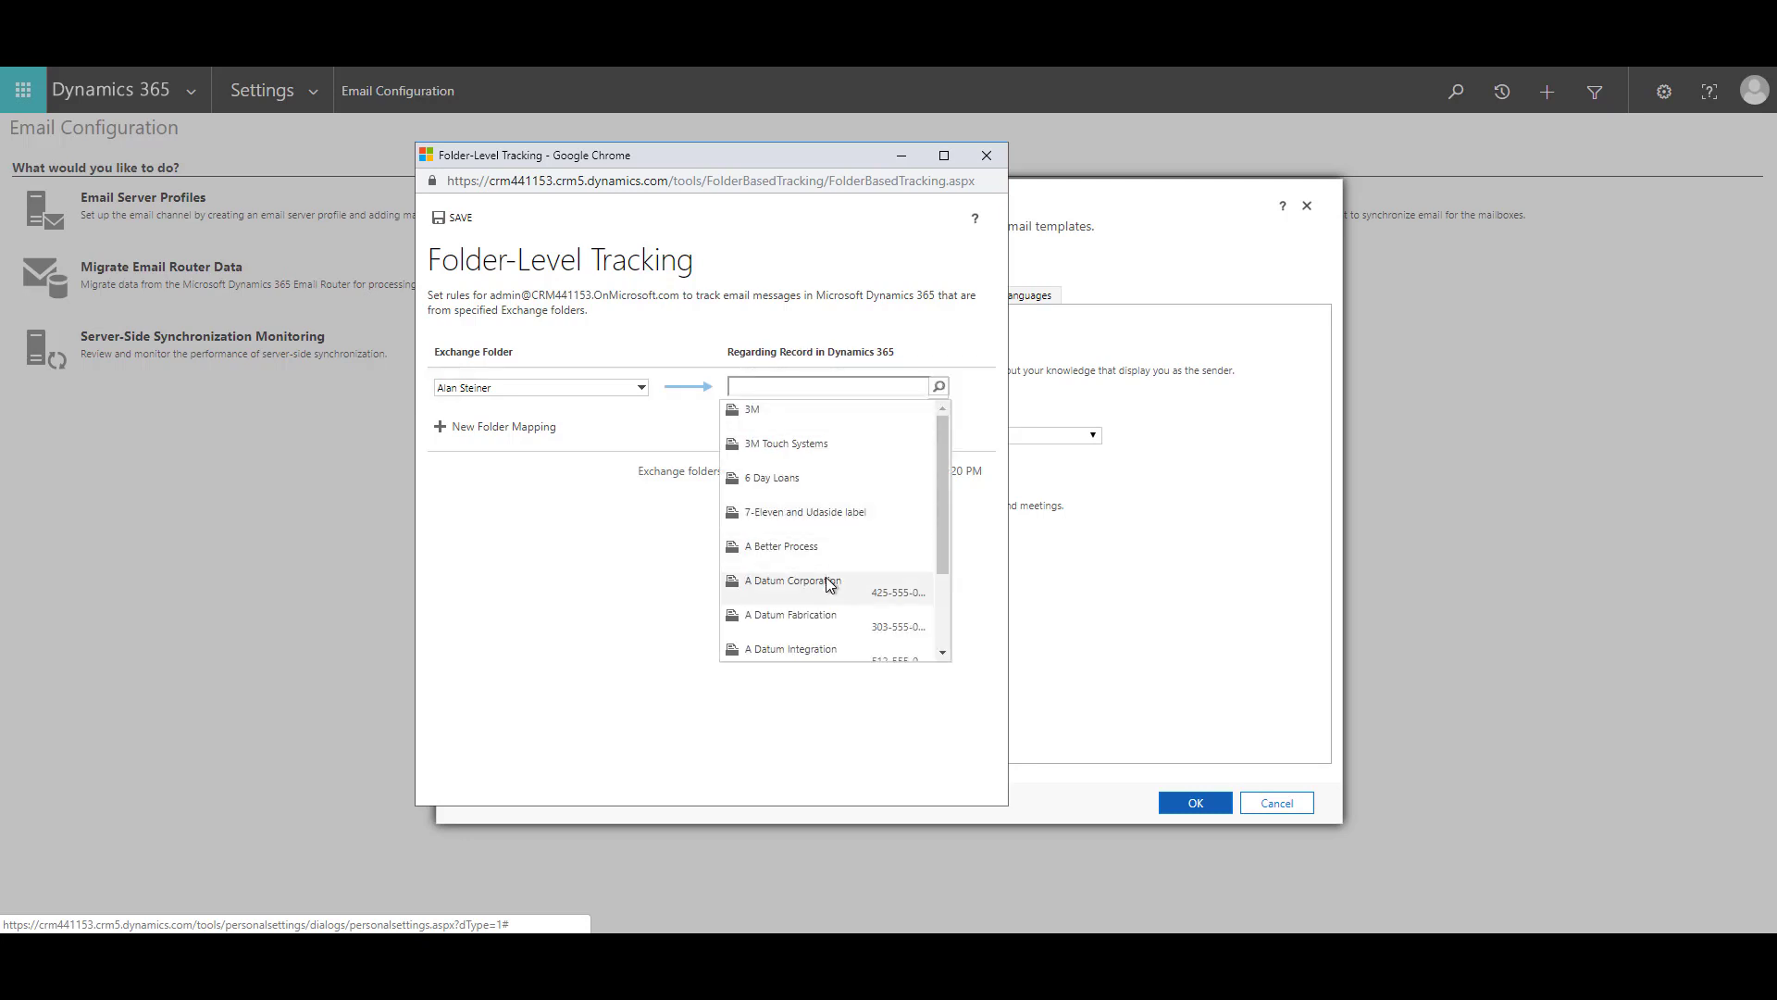
pyautogui.click(793, 580)
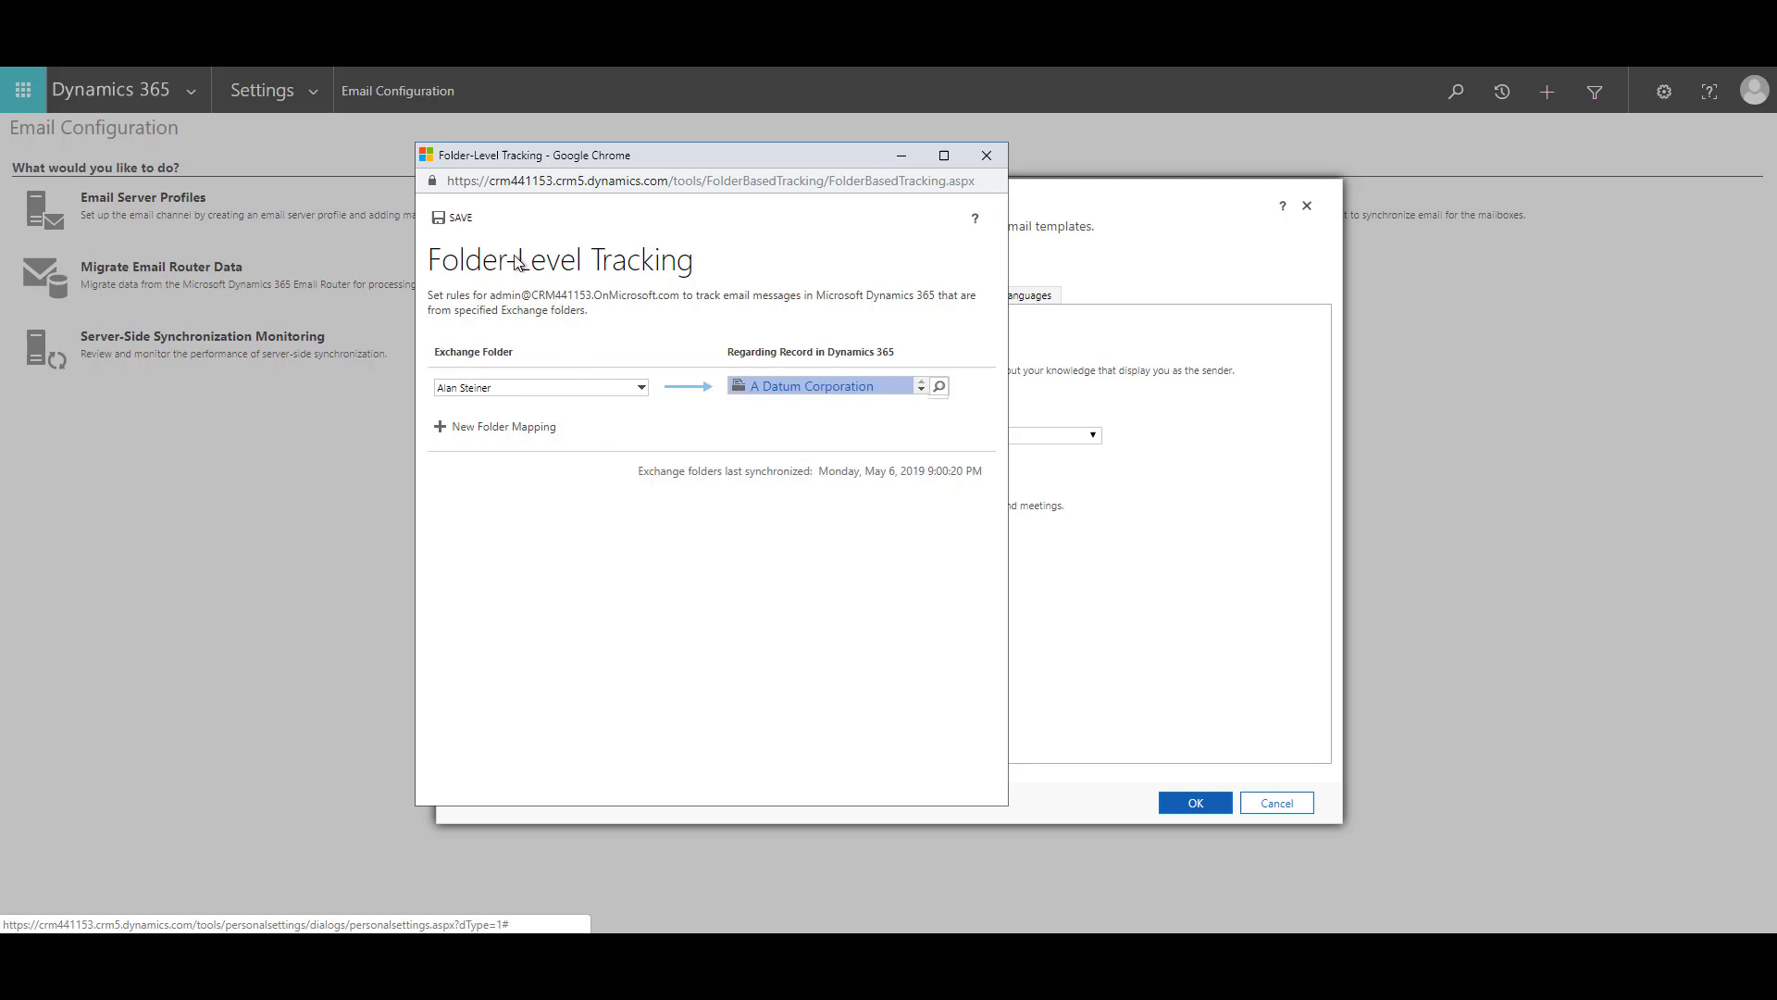
pyautogui.click(463, 222)
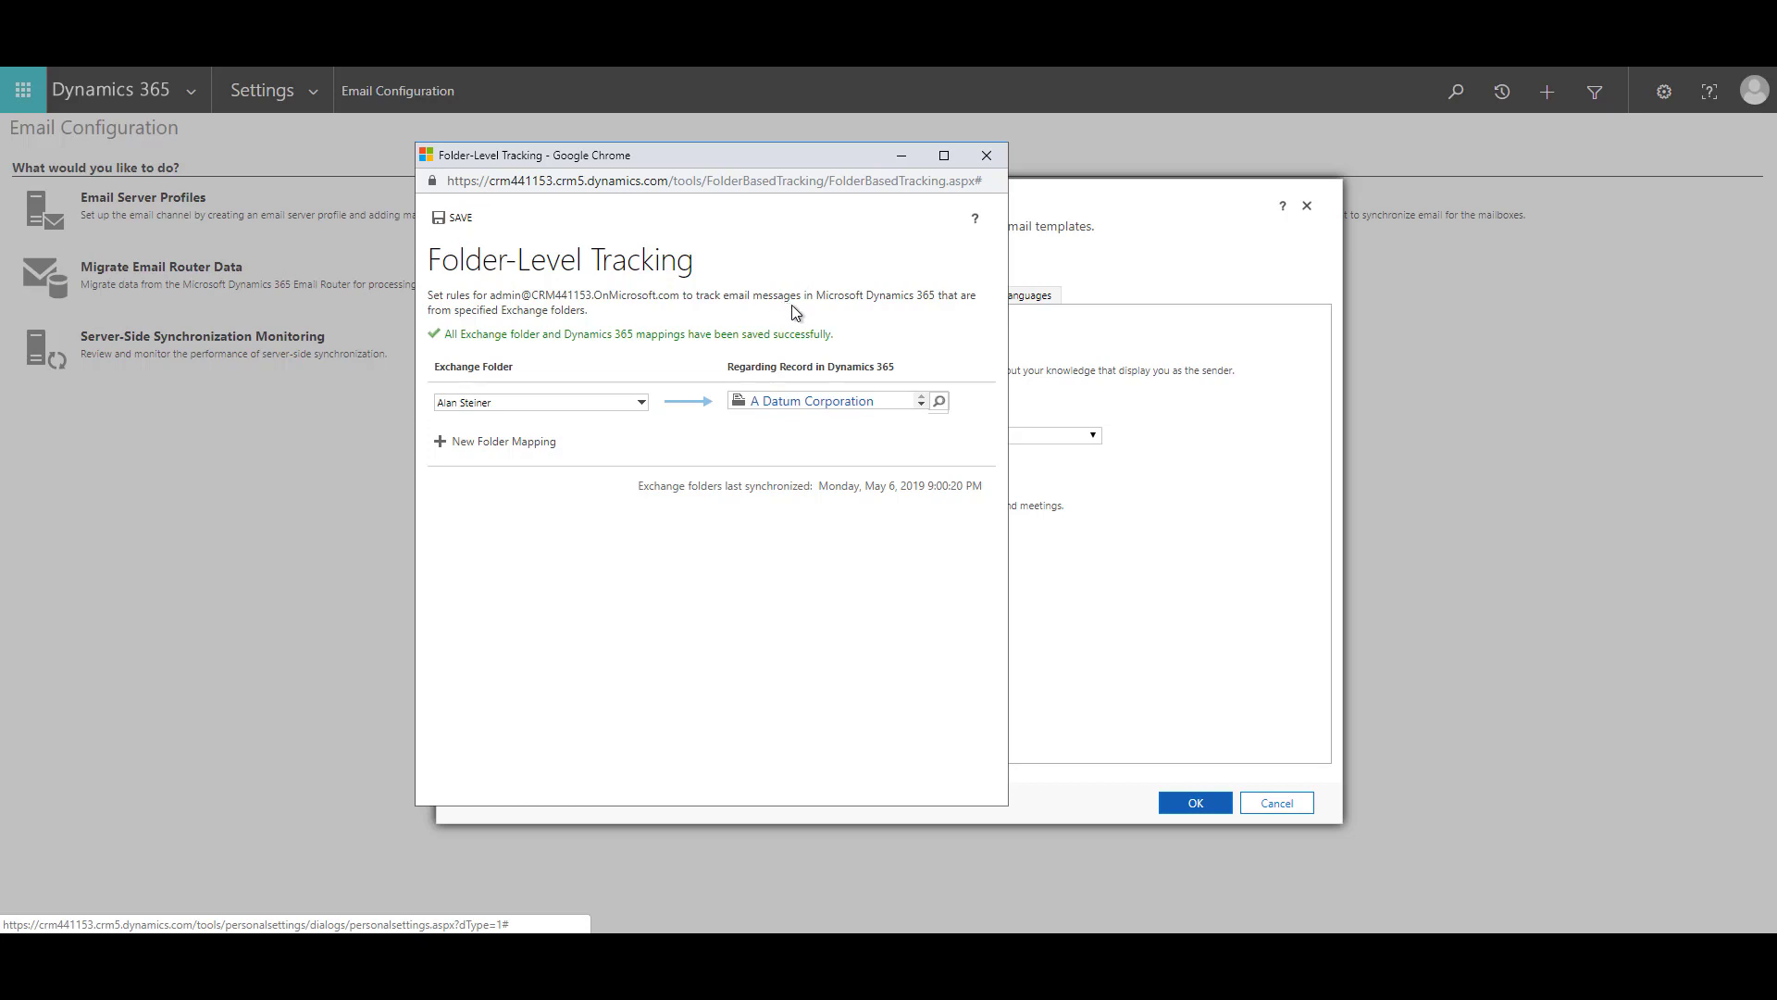
pyautogui.click(986, 156)
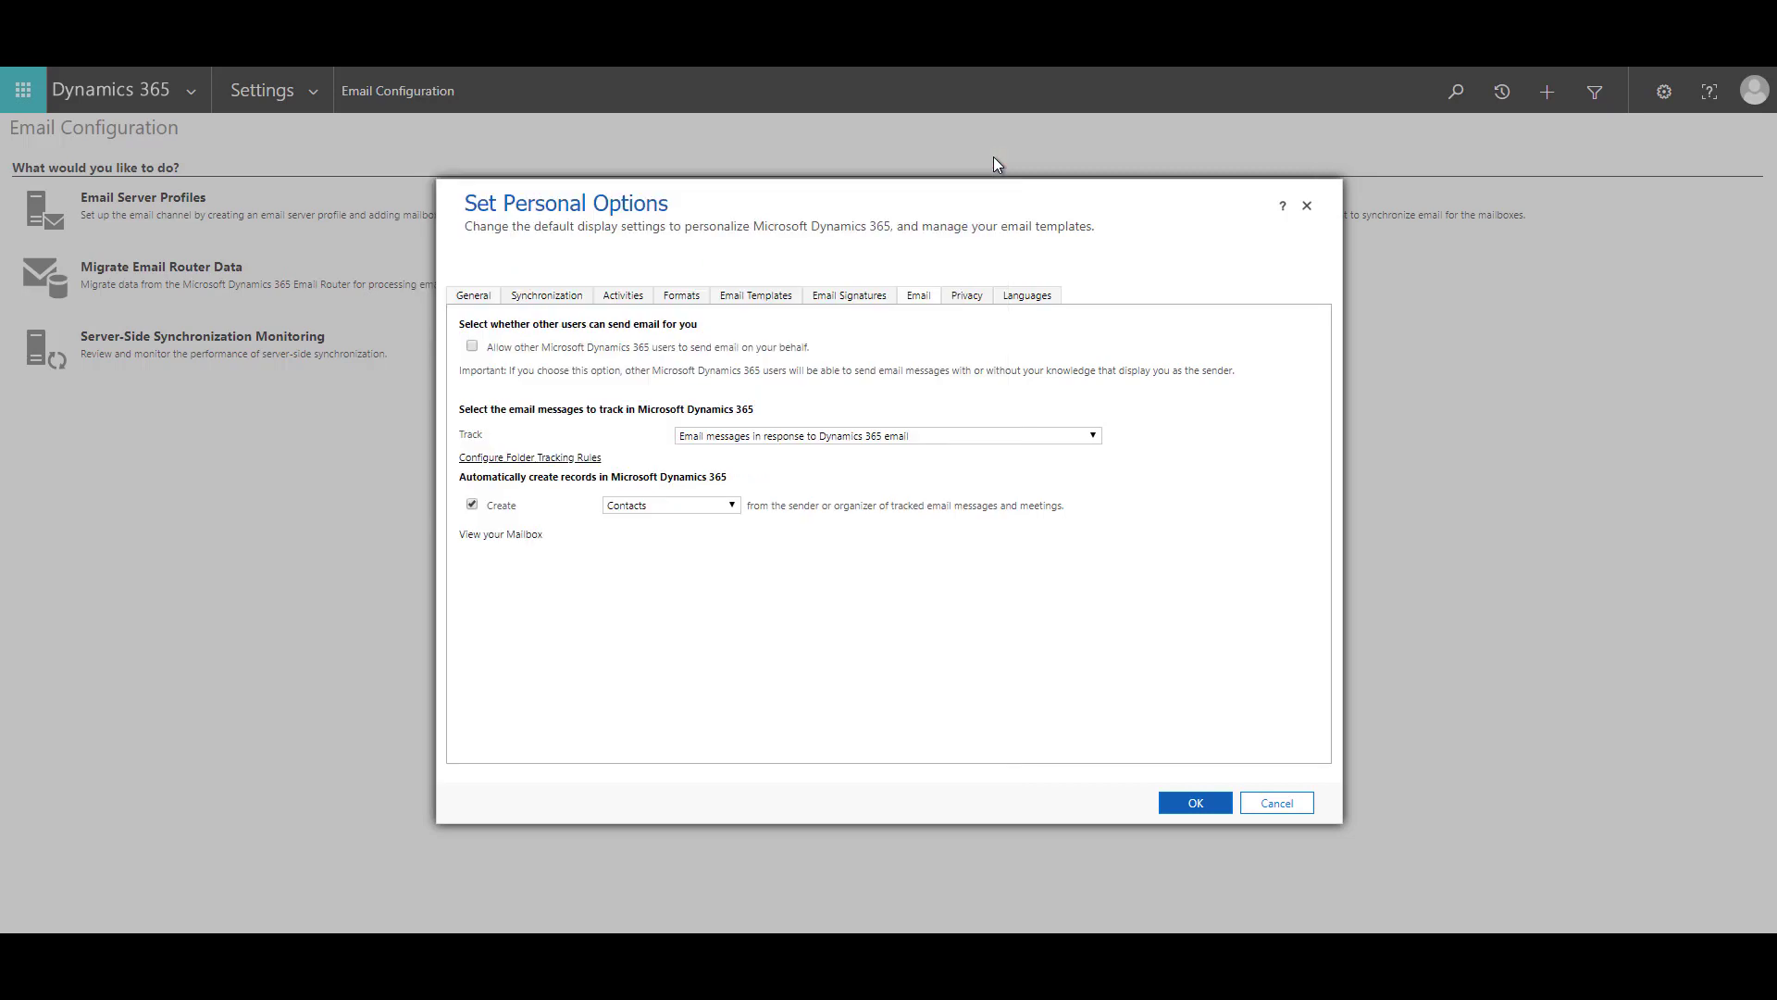